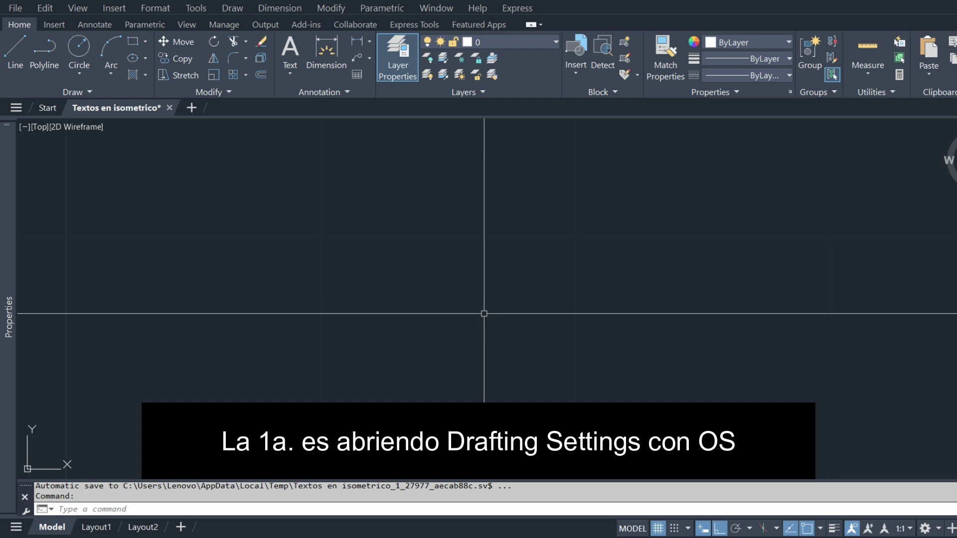
Set the drawing's snap type to Isometric snap in the Snap and Grid settings
{"action": "type", "text": "OS"}
{"action": "key", "text": "Return"}
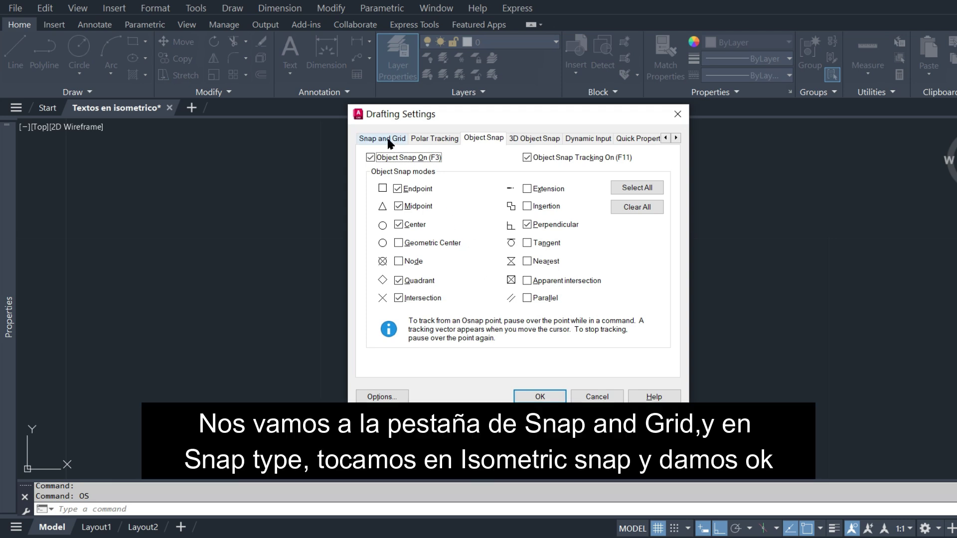
{"action": "left_click", "coordinate": [388, 140]}
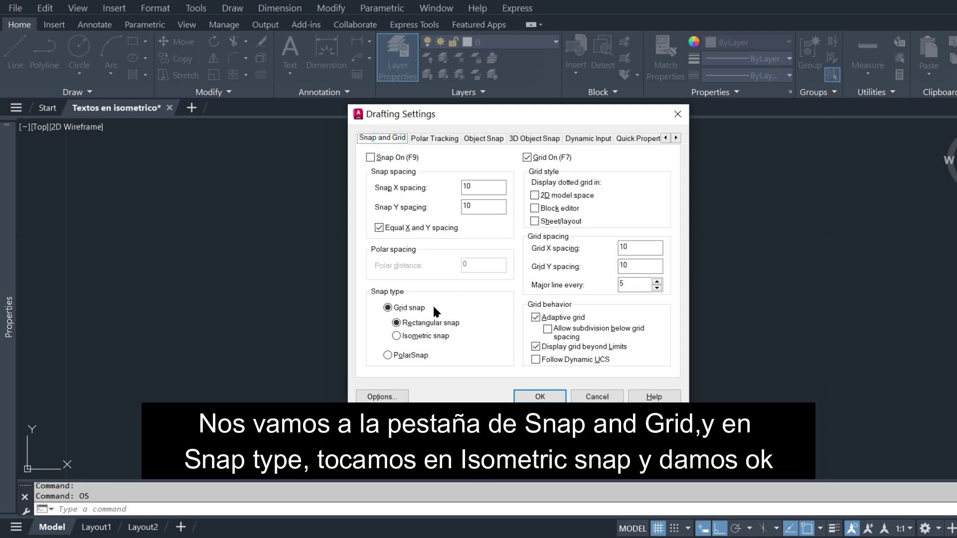
{"action": "left_click", "coordinate": [398, 335]}
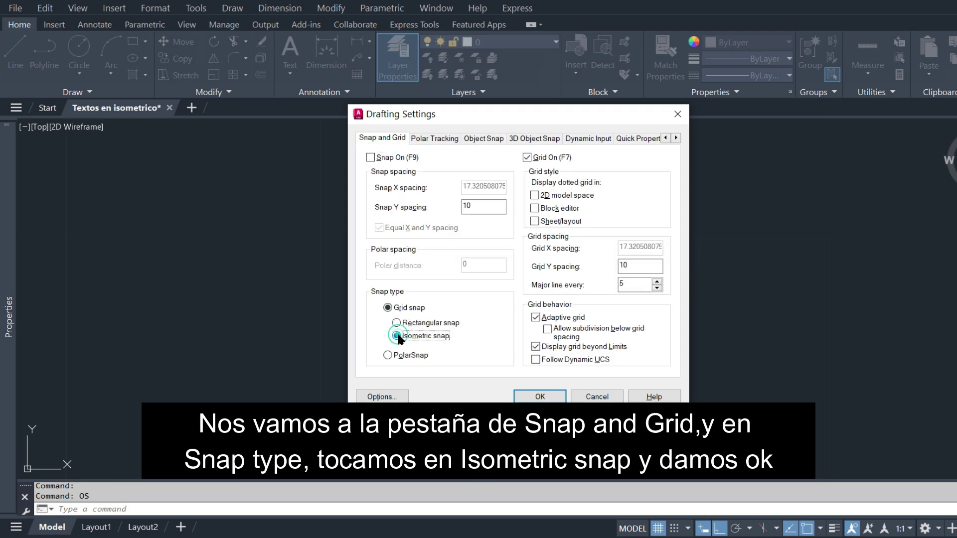
{"action": "left_click", "coordinate": [540, 397]}
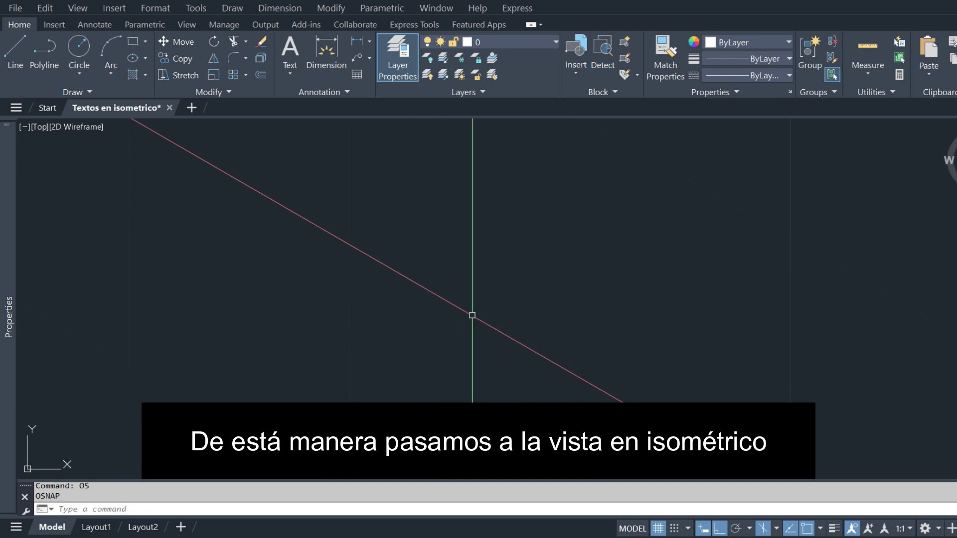
Undo the snap change and set SNAPSTYL to 1 for isometric drafting
{"action": "key", "text": "ctrl+z"}
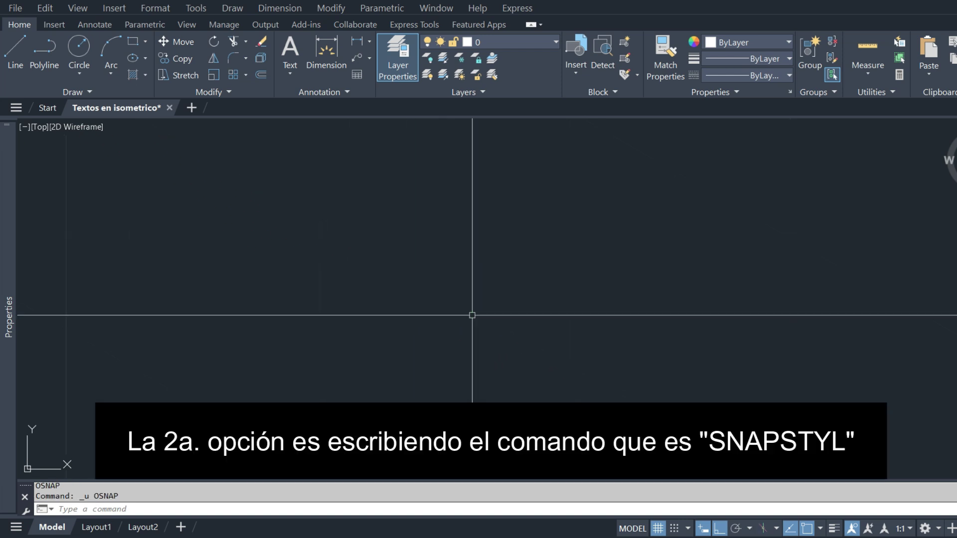
{"action": "type", "text": "SNAP"}
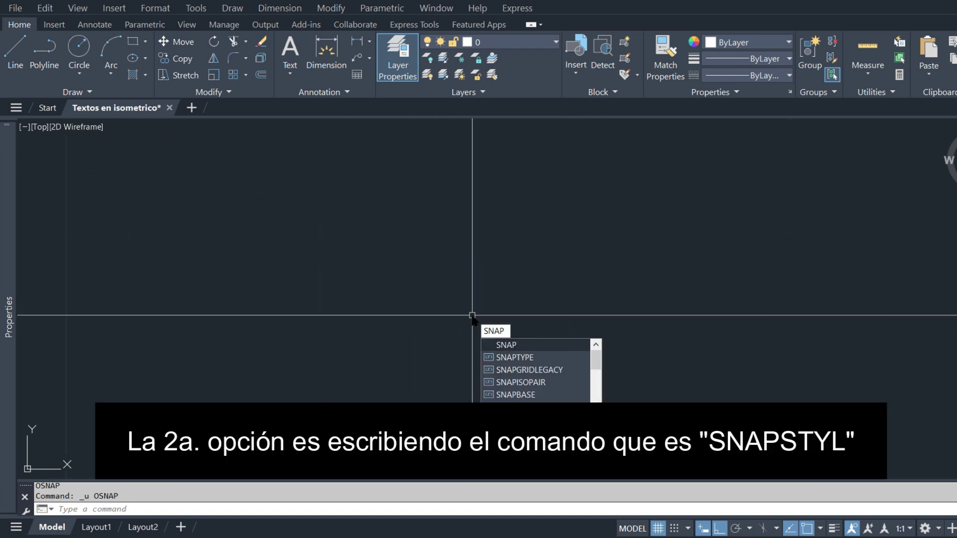
{"action": "type", "text": "STYL"}
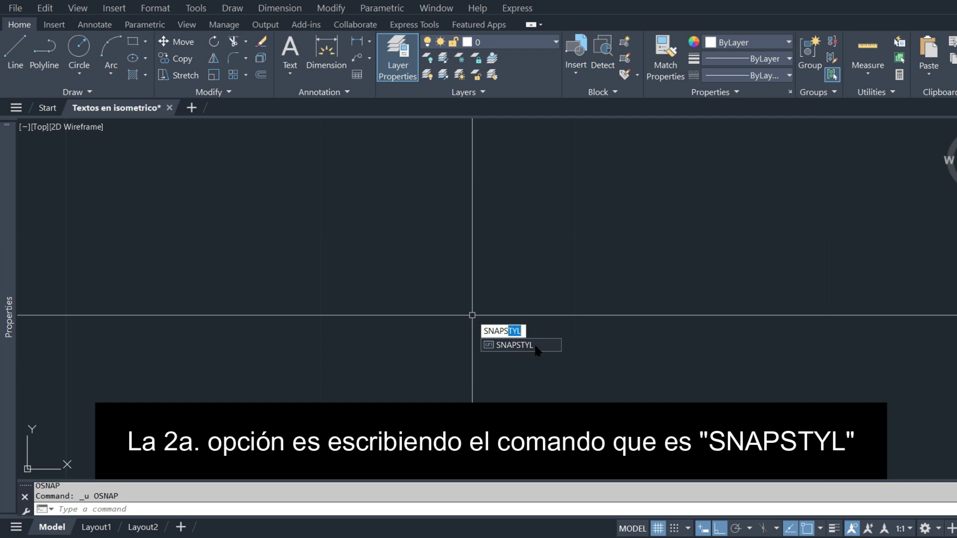
{"action": "left_click", "coordinate": [539, 343]}
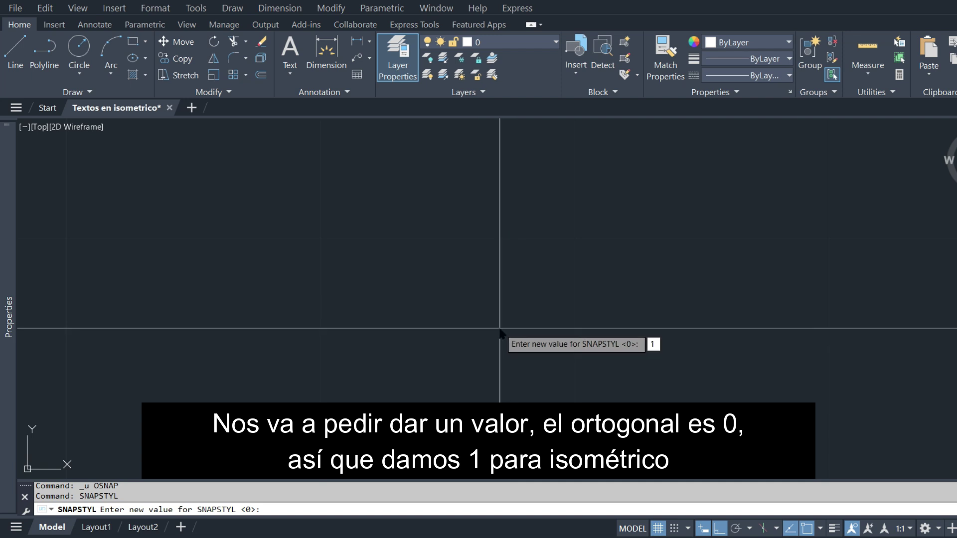
{"action": "key", "text": "Return"}
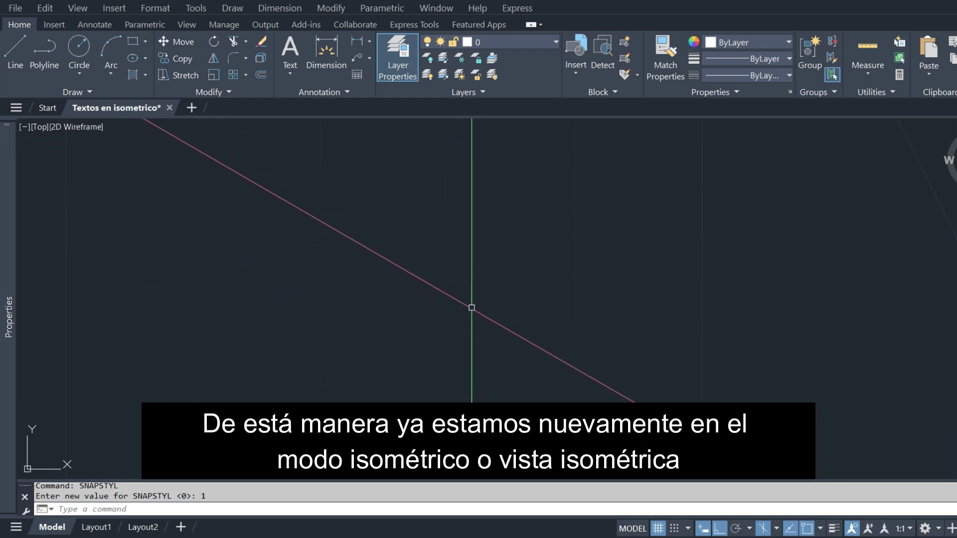
Turn the grid off with F7 and cycle isoplanes until Isoplane Top is active
{"action": "key", "text": "F5"}
{"action": "key", "text": "F5"}
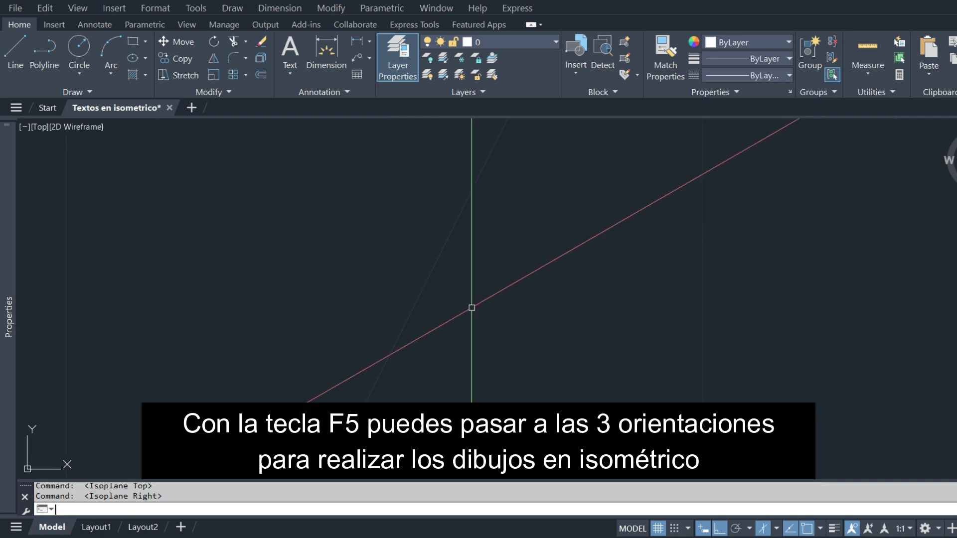
{"action": "key", "text": "F7"}
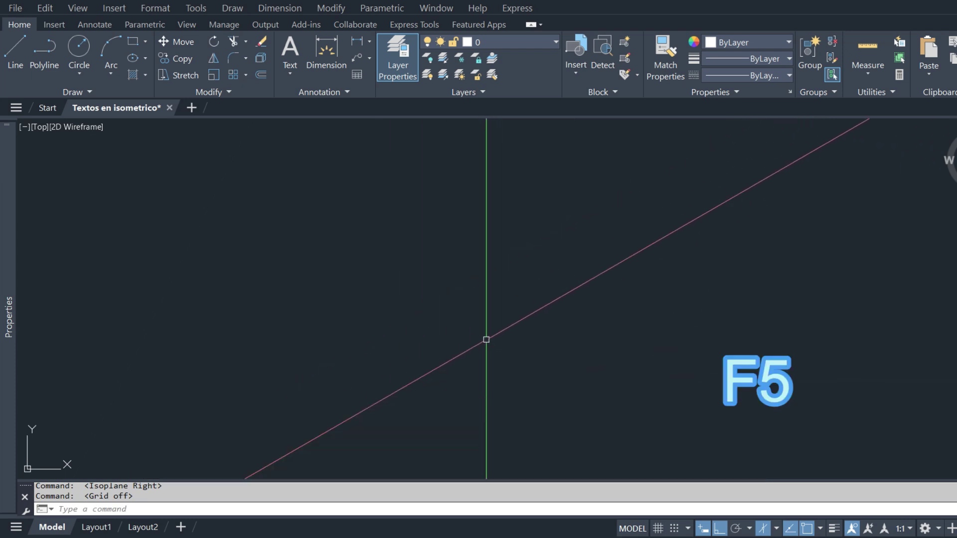
{"action": "key", "text": "F5"}
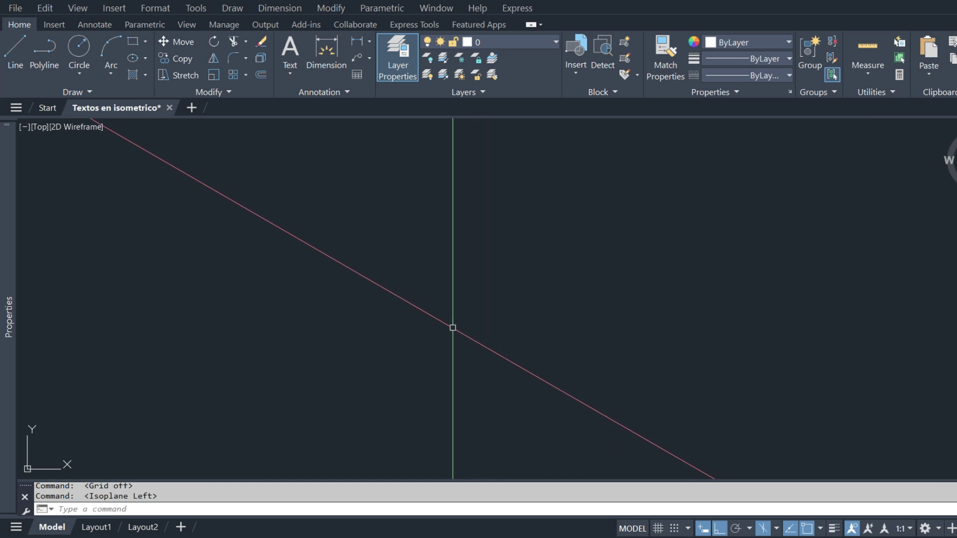
{"action": "key", "text": "F5"}
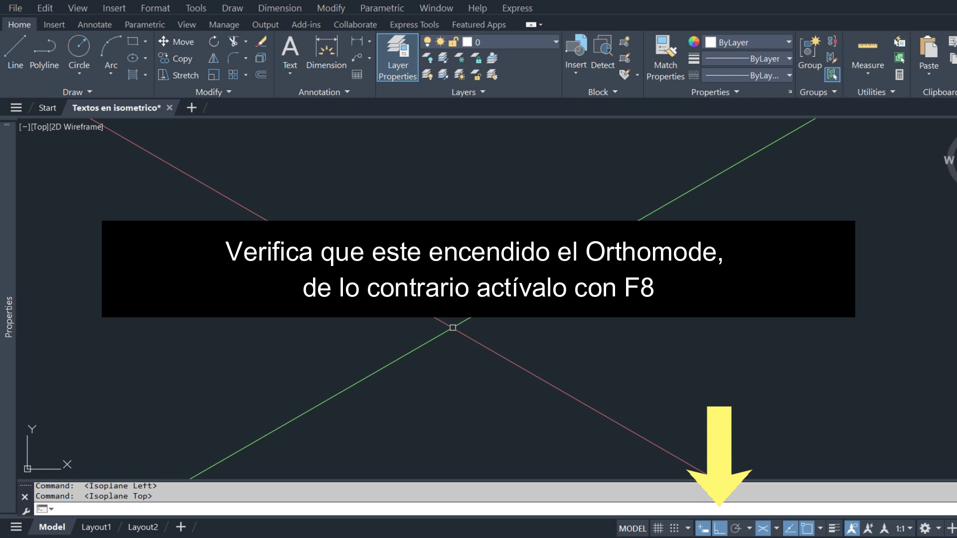
Draw a closed isometric square with four 5-unit sides on the top isoplane
{"action": "type", "text": "L"}
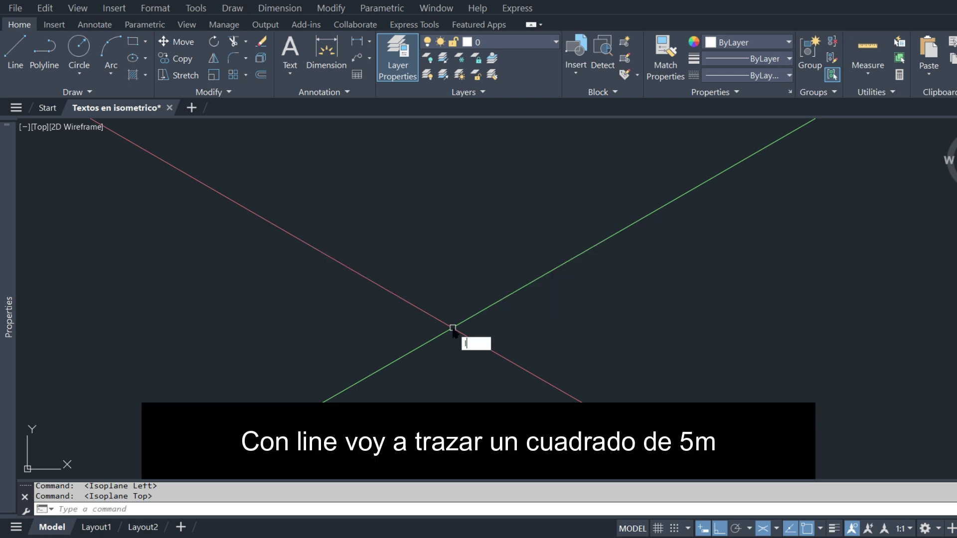
{"action": "key", "text": "Return"}
{"action": "left_click", "coordinate": [399, 320]}
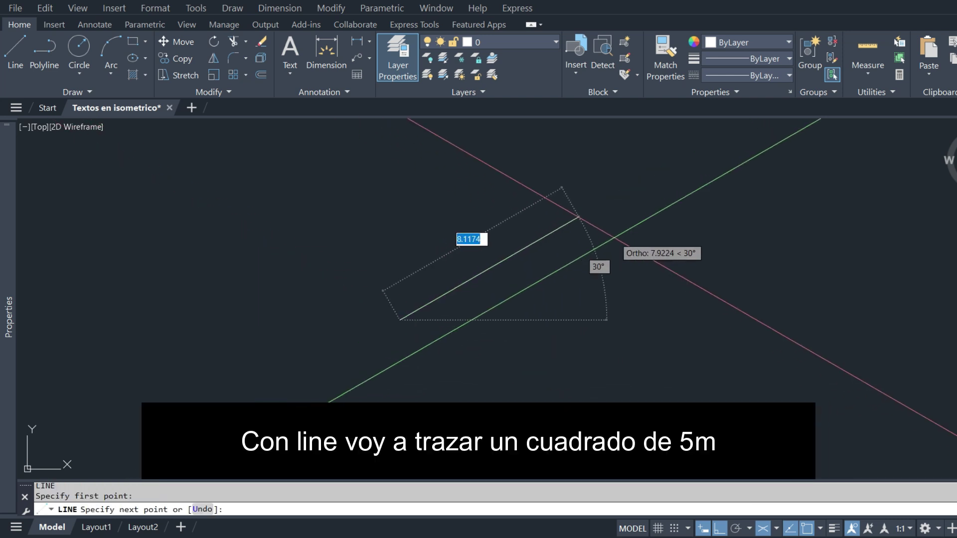
{"action": "type", "text": "5"}
{"action": "key", "text": "Return"}
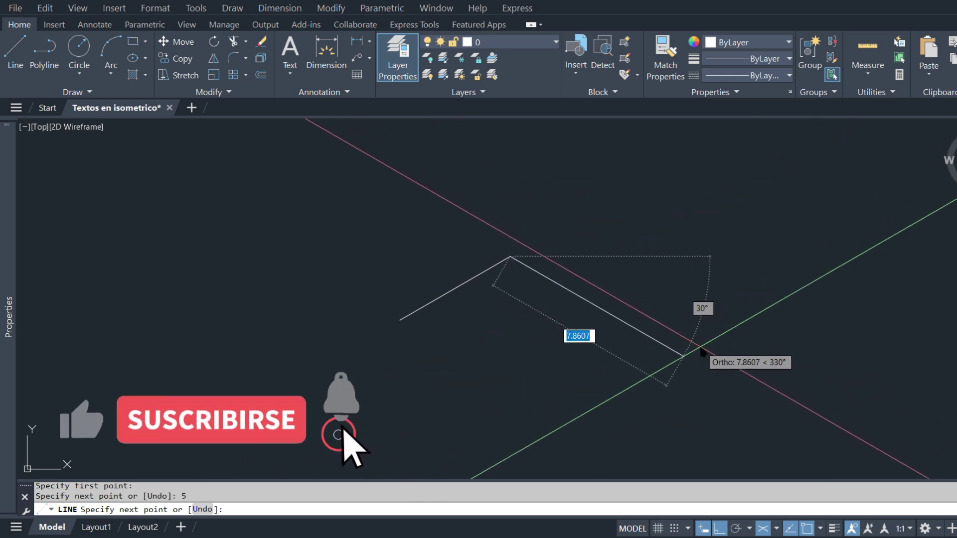
{"action": "type", "text": "5"}
{"action": "key", "text": "Return"}
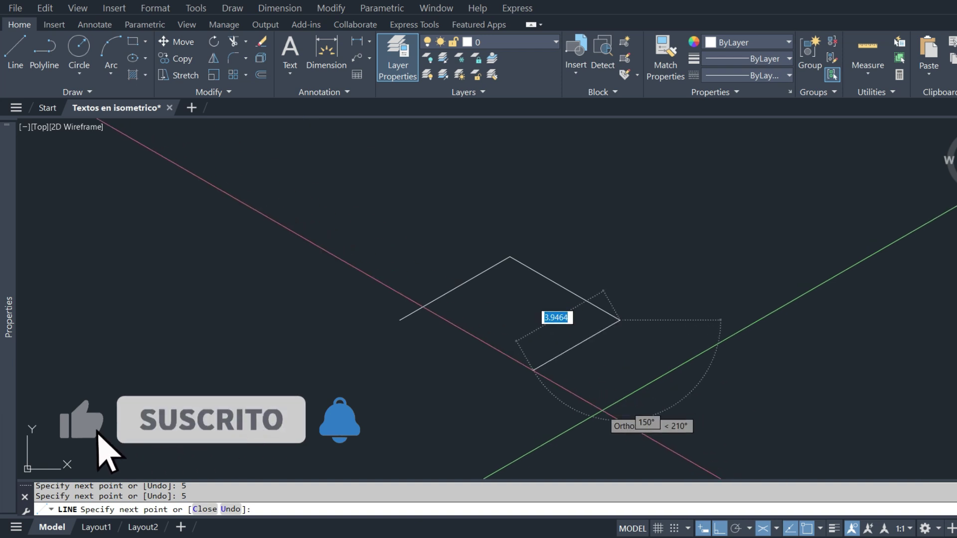
{"action": "type", "text": "5"}
{"action": "key", "text": "Return"}
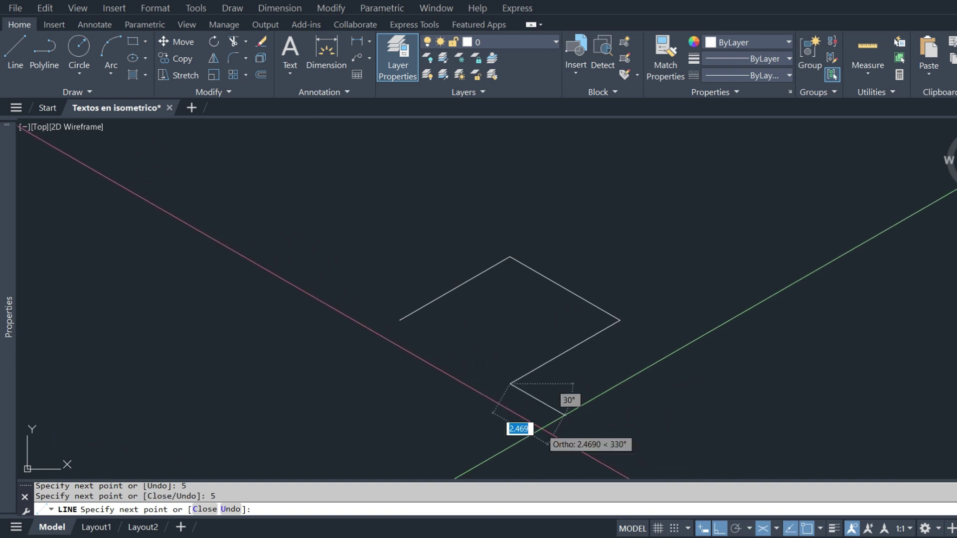
{"action": "key", "text": "F5"}
{"action": "left_click", "coordinate": [400, 319]}
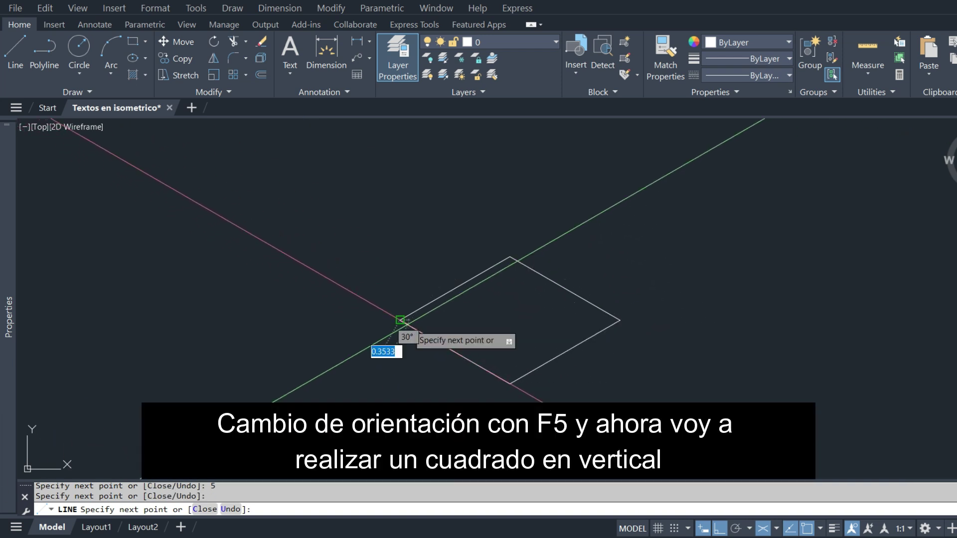
{"action": "key", "text": "Escape"}
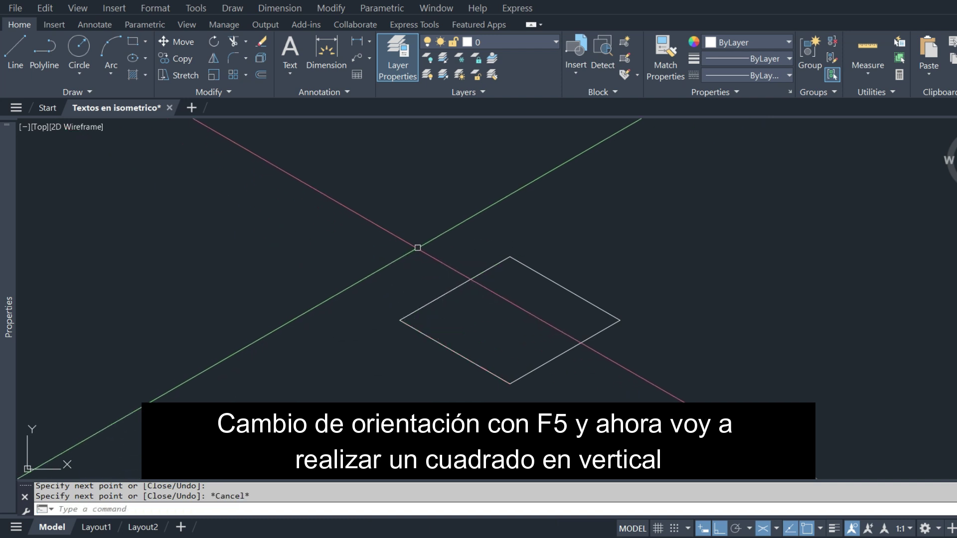
Draw the left face's 5-unit vertical edge and 5-unit 30° edge up to the top vertex
{"action": "key", "text": "F5"}
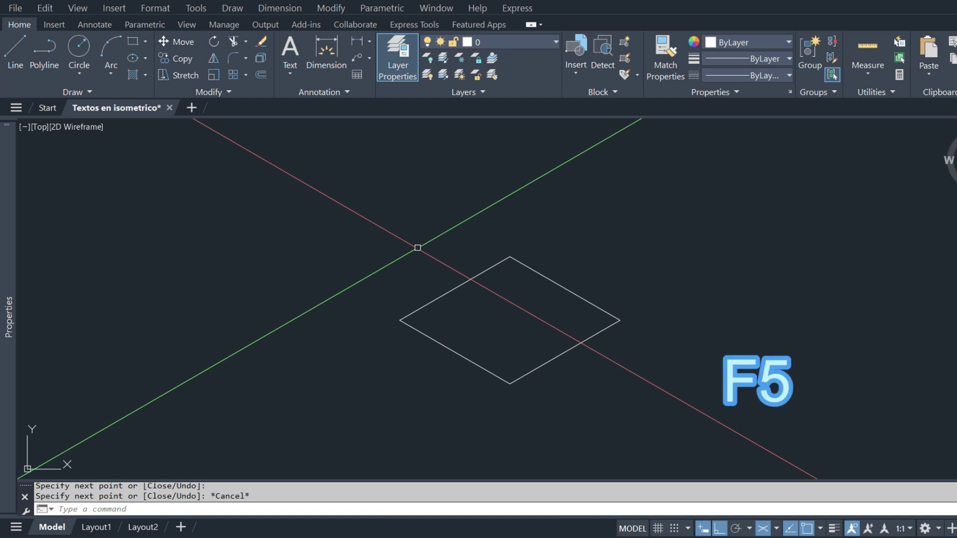
{"action": "key", "text": "F5"}
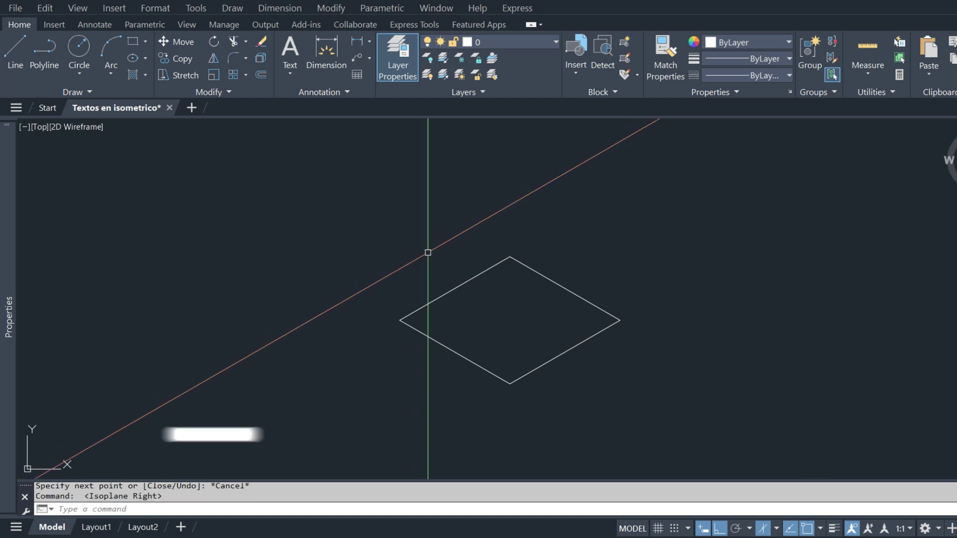
{"action": "type", "text": "L"}
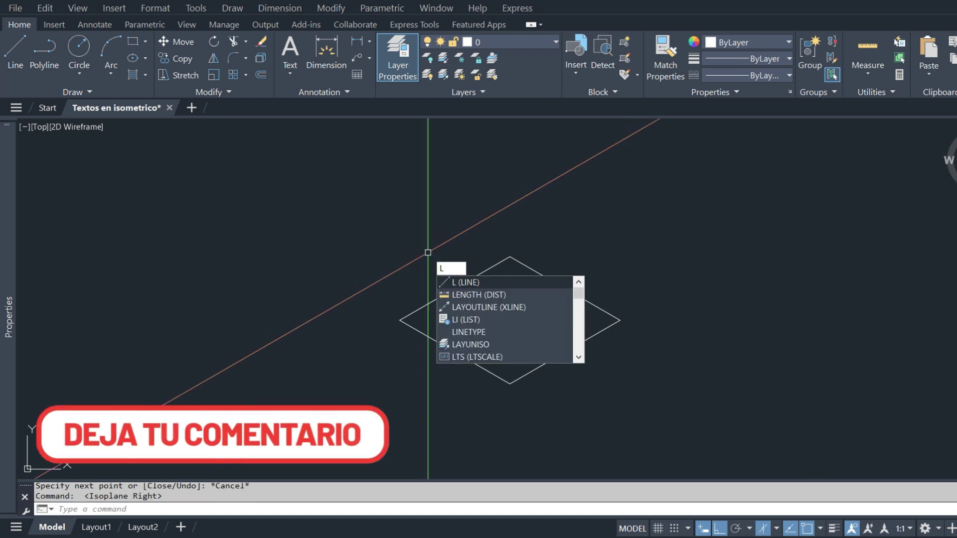
{"action": "key", "text": "Return"}
{"action": "left_click", "coordinate": [400, 320]}
{"action": "type", "text": "5"}
{"action": "key", "text": "Return"}
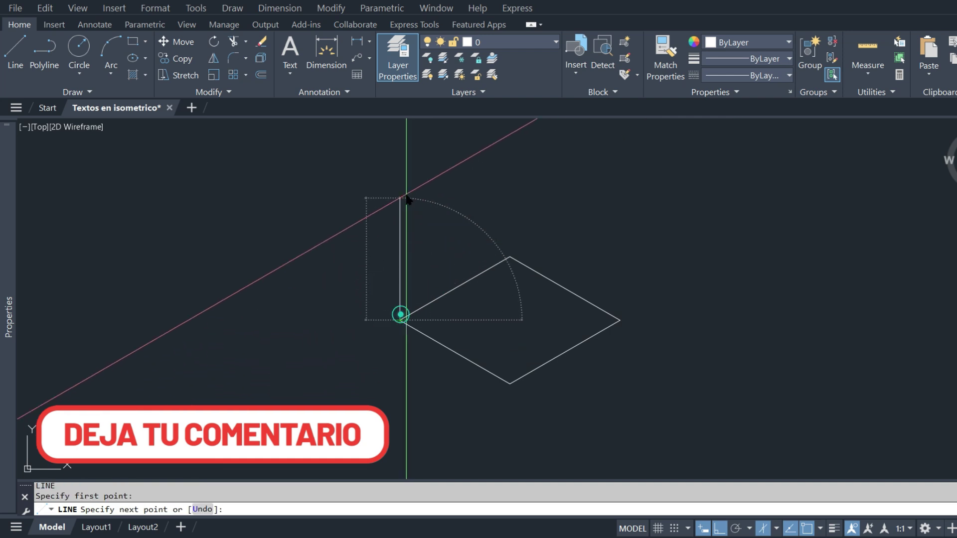
{"action": "type", "text": "5"}
{"action": "key", "text": "Return"}
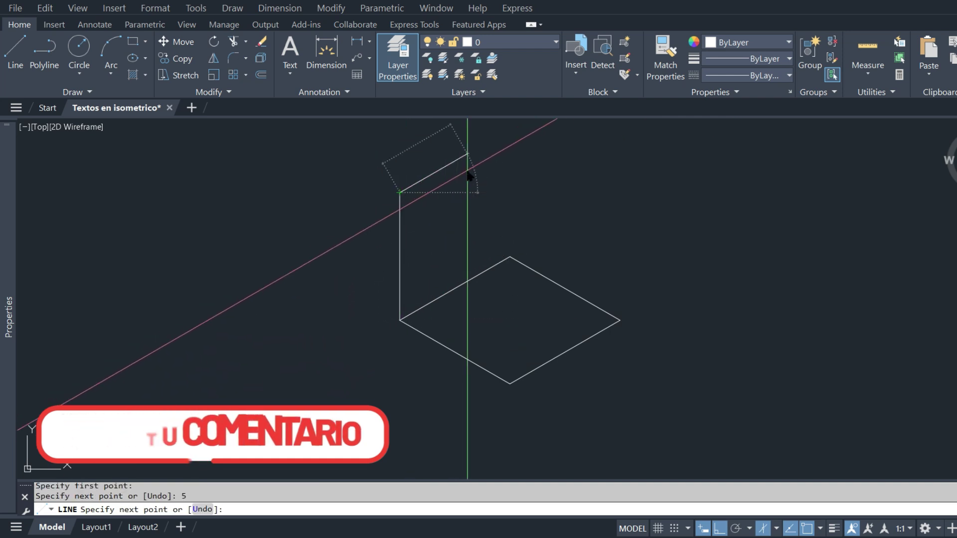
{"action": "left_click", "coordinate": [509, 259]}
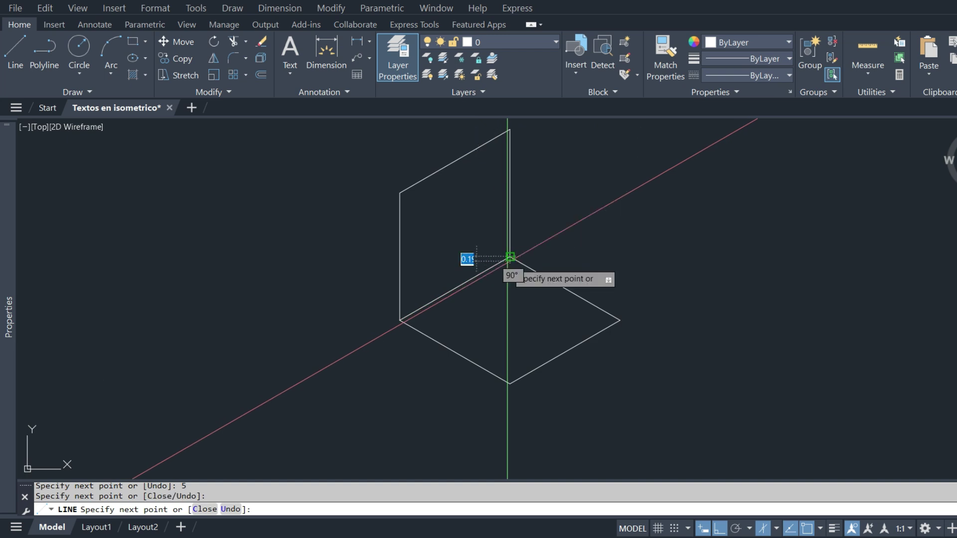
{"action": "key", "text": "Escape"}
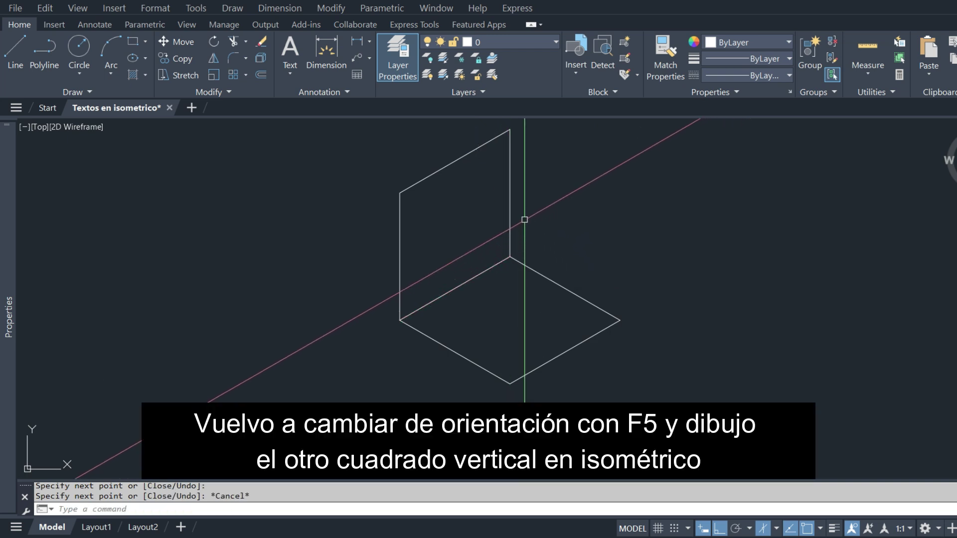
Draw the right face: a 5-unit edge down-right from the top vertex, then down to the corner
{"action": "key", "text": "F5"}
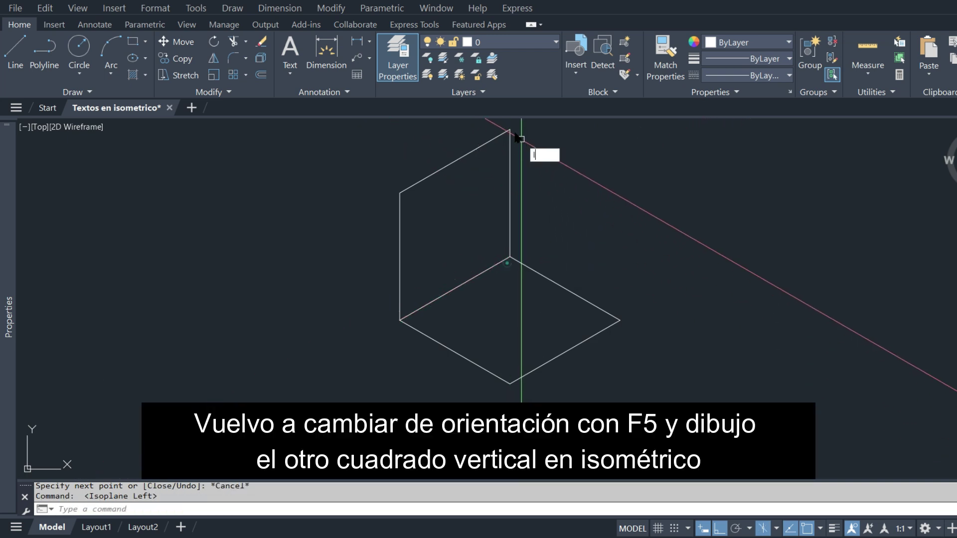
{"action": "type", "text": "l"}
{"action": "key", "text": "Return"}
{"action": "left_click", "coordinate": [509, 130]}
{"action": "type", "text": "5"}
{"action": "key", "text": "Return"}
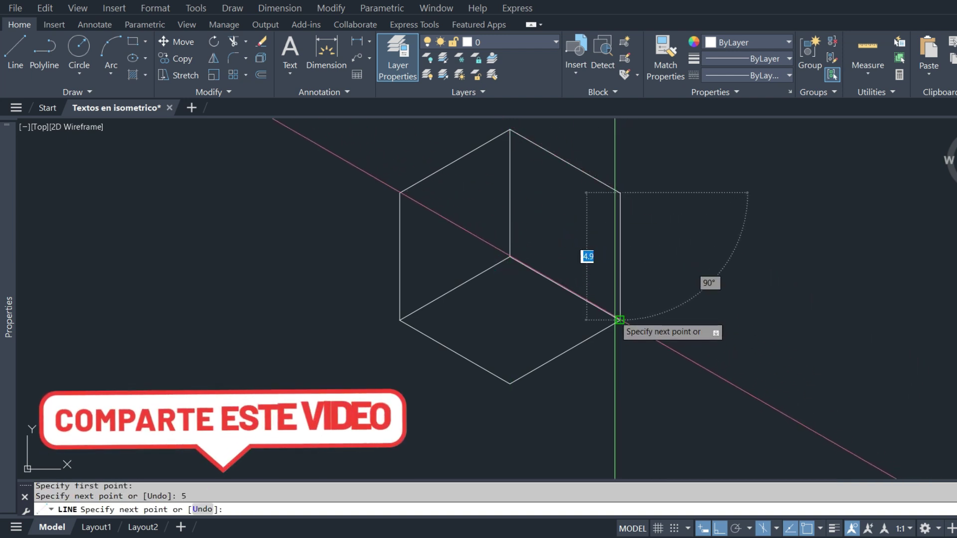
{"action": "left_click", "coordinate": [620, 319]}
{"action": "key", "text": "Return"}
{"action": "middle_click_drag", "start_coordinate": [501, 294], "coordinate": [498, 316]}
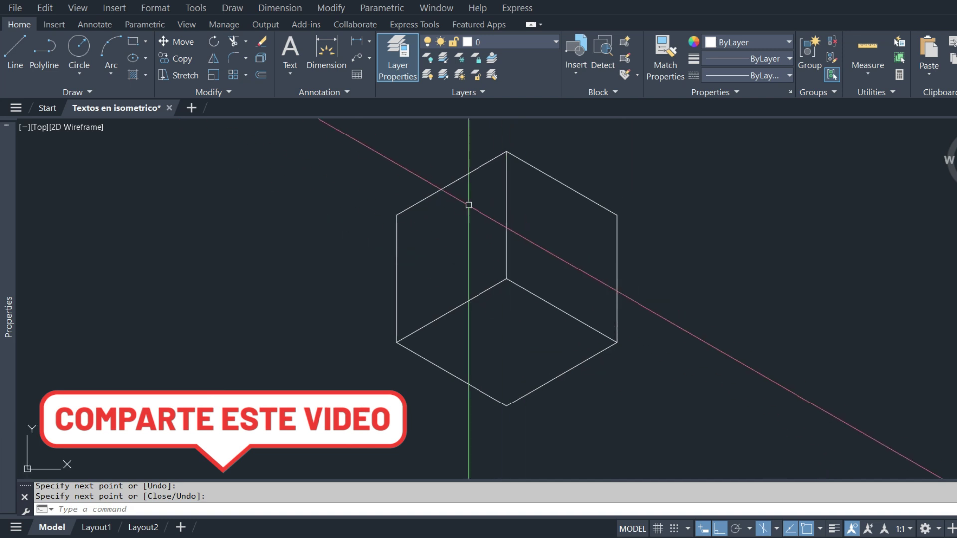
Zoom and pan to the cube carrying six flat Ø 100 labels
{"action": "key", "text": "F5"}
{"action": "key", "text": "F5"}
{"action": "key", "text": "F5"}
{"action": "key", "text": "F5"}
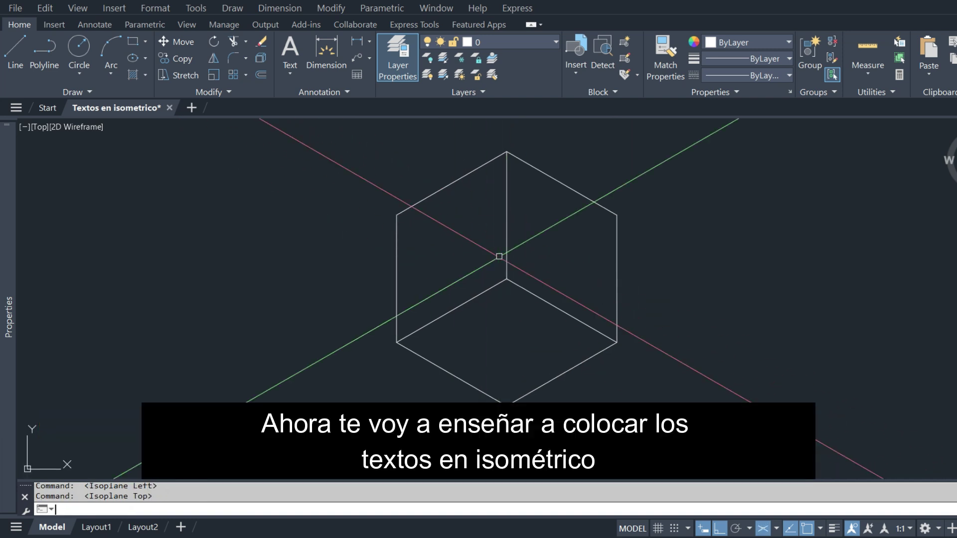
{"action": "scroll", "coordinate": [498, 274], "scroll_direction": "down", "scroll_amount": 2}
{"action": "middle_click_drag", "start_coordinate": [684, 284], "coordinate": [331, 288]}
{"action": "scroll", "coordinate": [577, 335], "scroll_direction": "up", "scroll_amount": 2}
{"action": "middle_click_drag", "start_coordinate": [577, 335], "coordinate": [564, 333]}
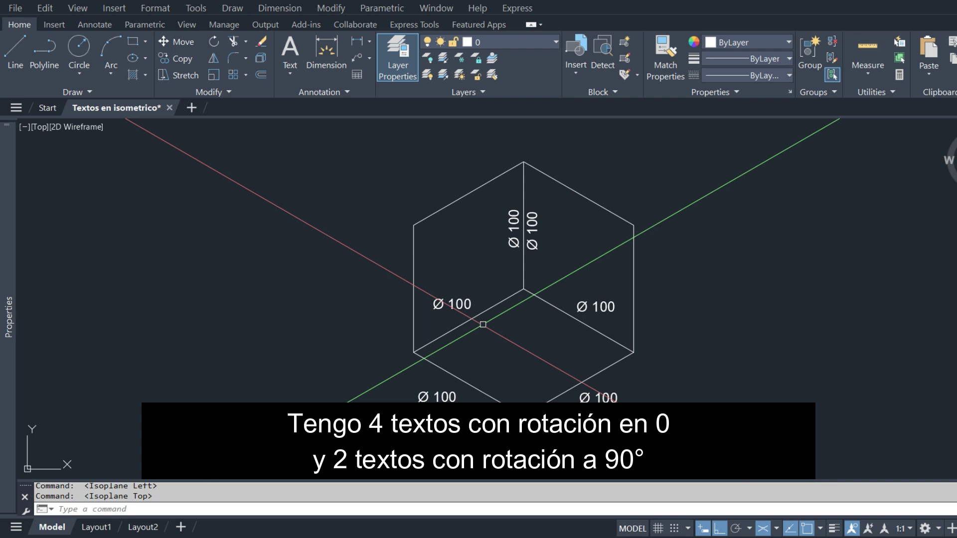
{"action": "type", "text": "sn"}
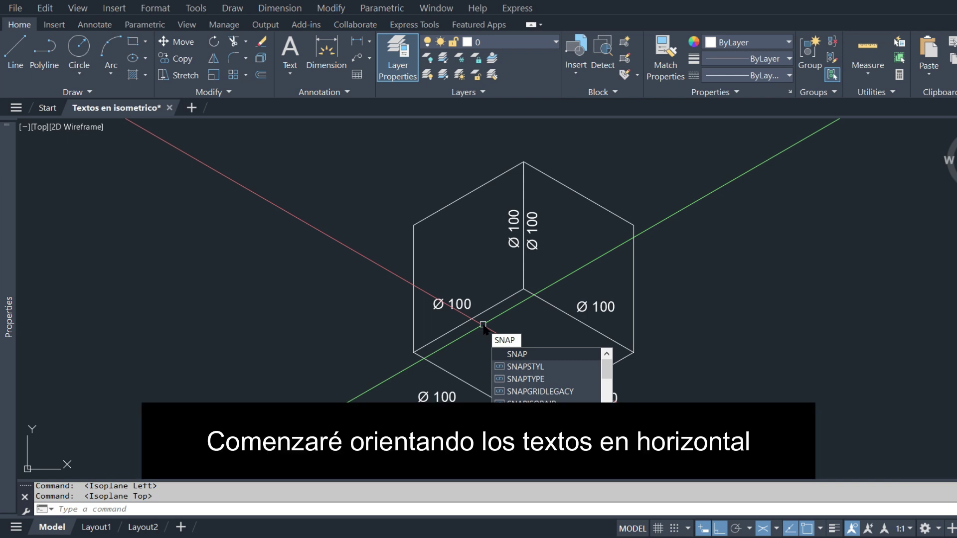
Set SNAPSTYL to 0 and select the left-face Ø 100 label
{"action": "left_click", "coordinate": [510, 368]}
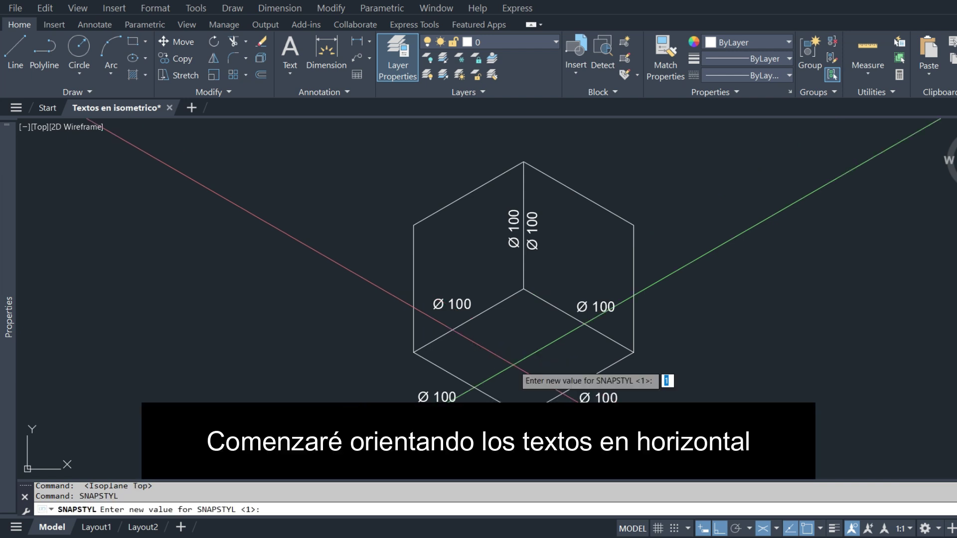
{"action": "key", "text": "Return"}
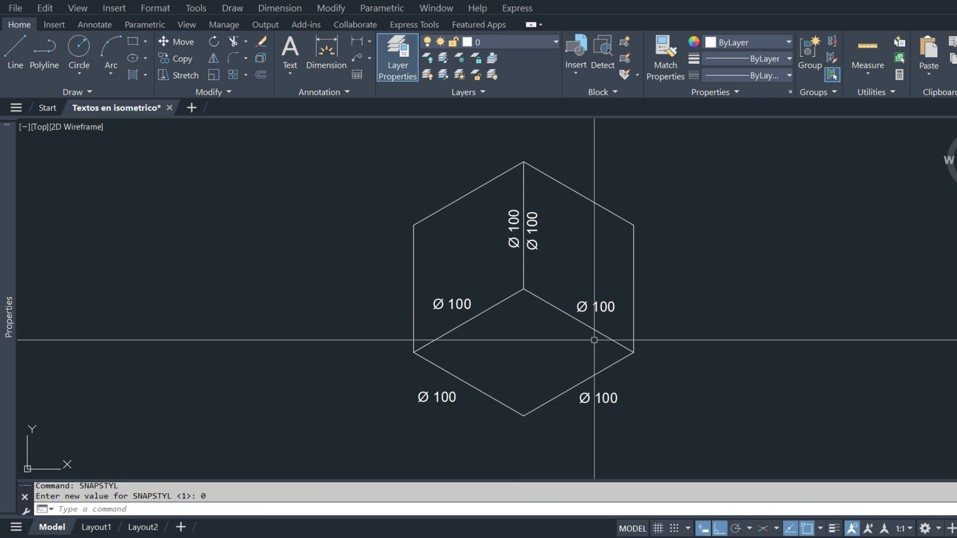
{"action": "left_click", "coordinate": [341, 420]}
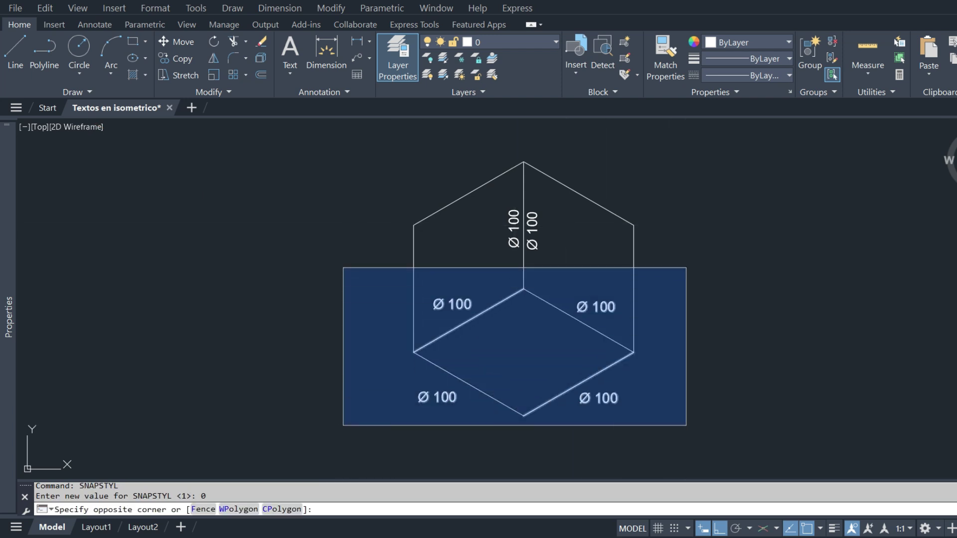
{"action": "key", "text": "Escape"}
{"action": "left_click", "coordinate": [398, 324]}
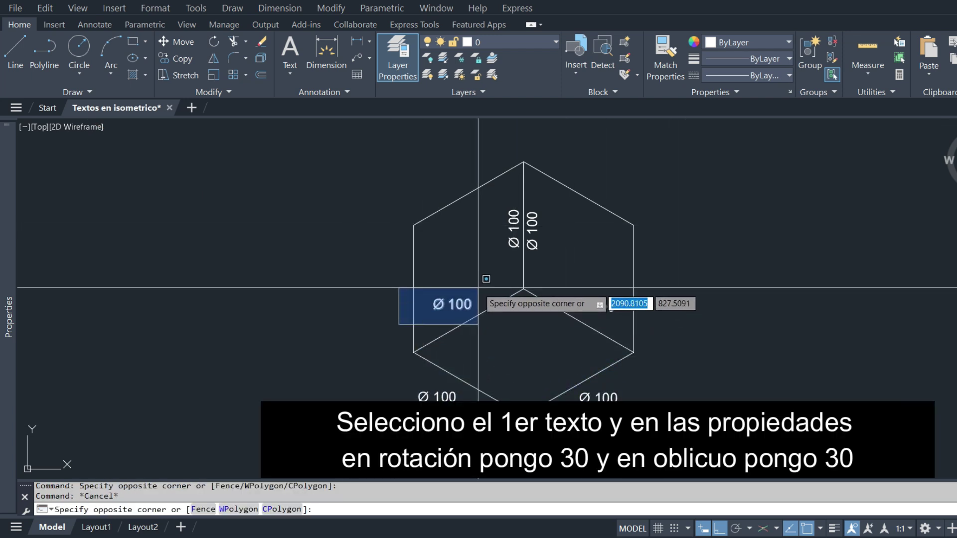
{"action": "left_click", "coordinate": [478, 287]}
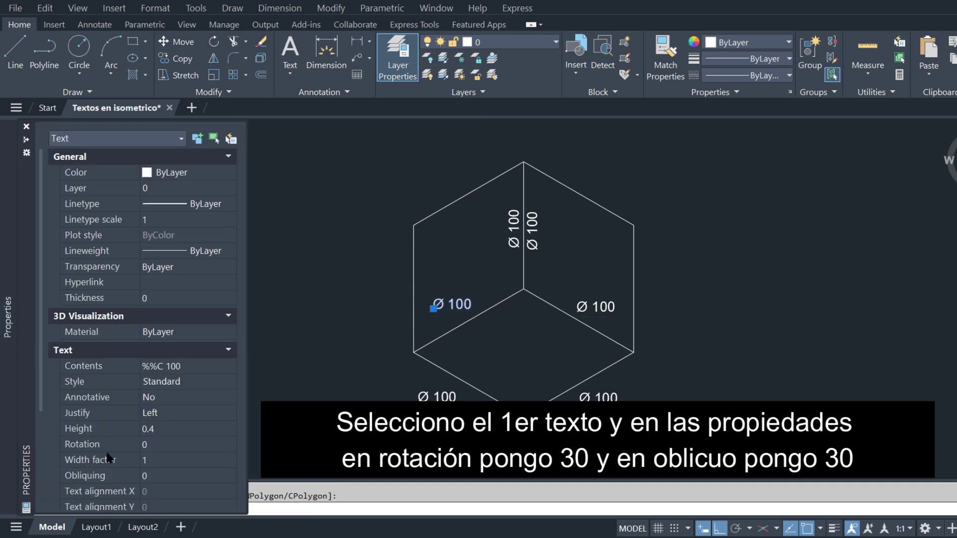
Give the left-face label rotation 30 and obliquing 30 in Properties
{"action": "left_click", "coordinate": [154, 445]}
{"action": "type", "text": "30"}
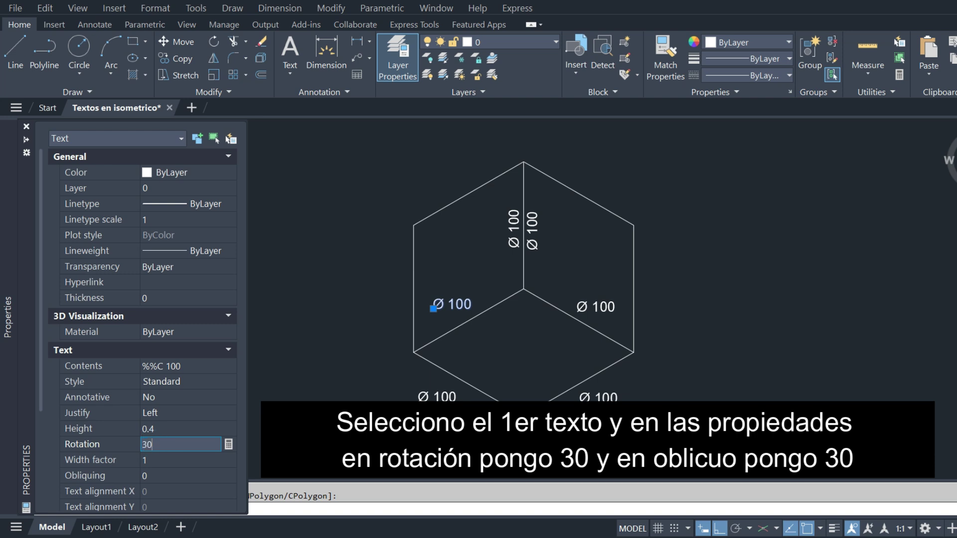
{"action": "key", "text": "Tab"}
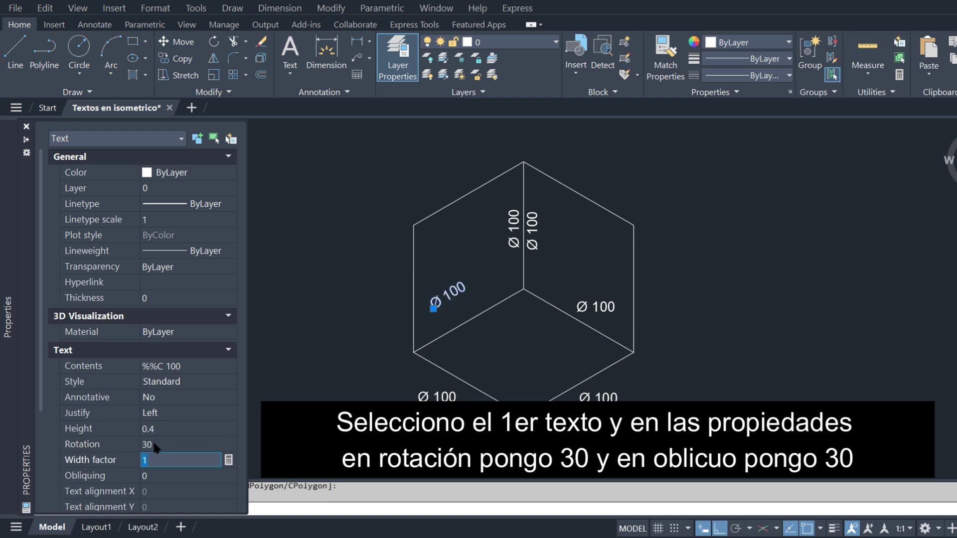
{"action": "key", "text": "Tab"}
{"action": "type", "text": "30"}
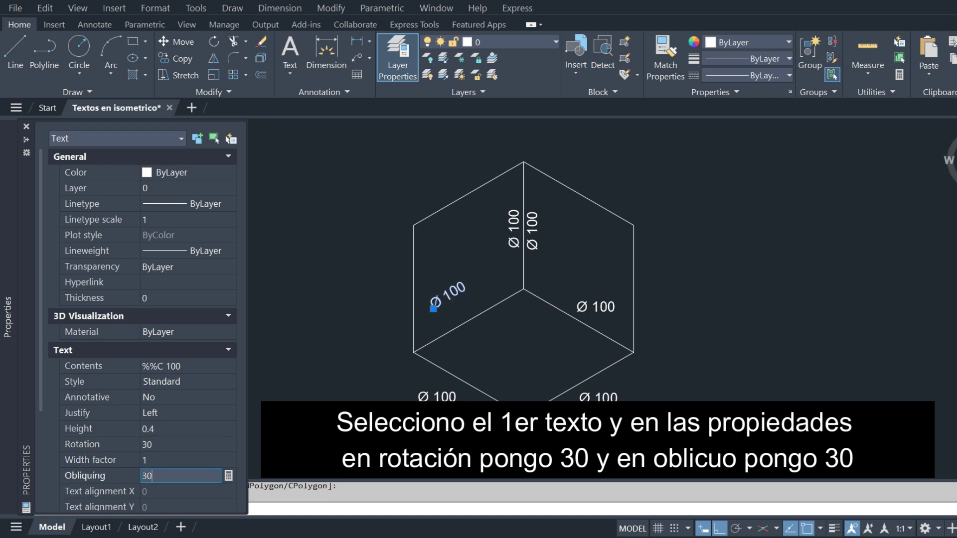
{"action": "key", "text": "Tab"}
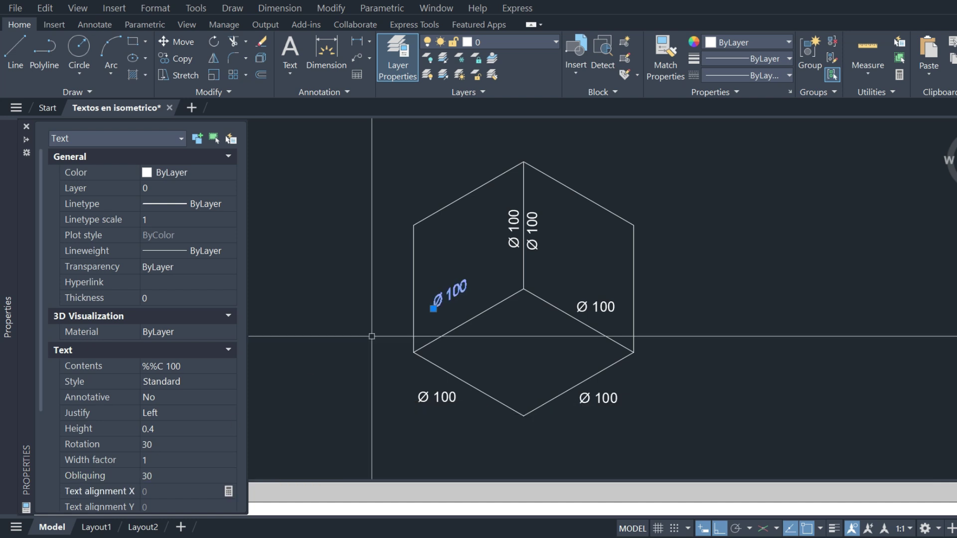
Move the slanted label lower onto the cube's left face
{"action": "type", "text": "m"}
{"action": "key", "text": "Return"}
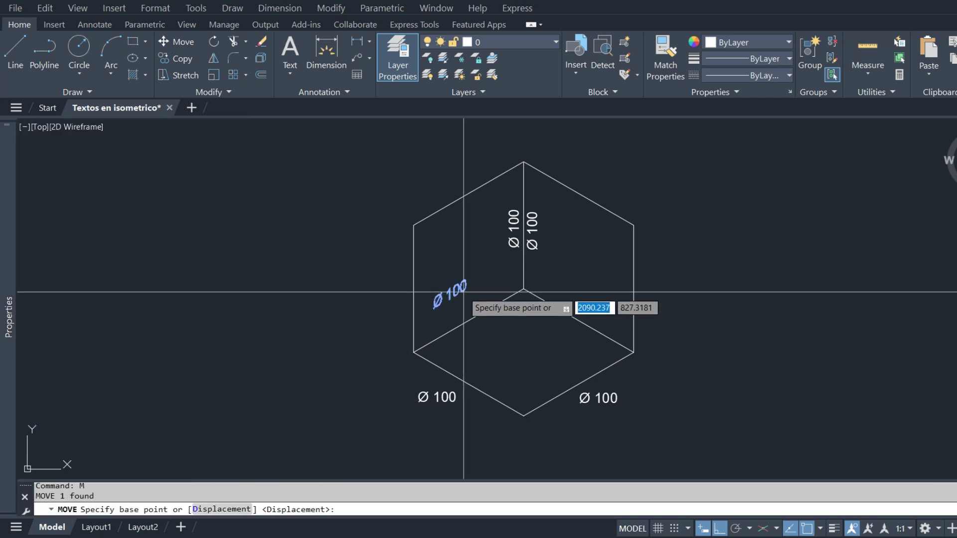
{"action": "left_click", "coordinate": [363, 279]}
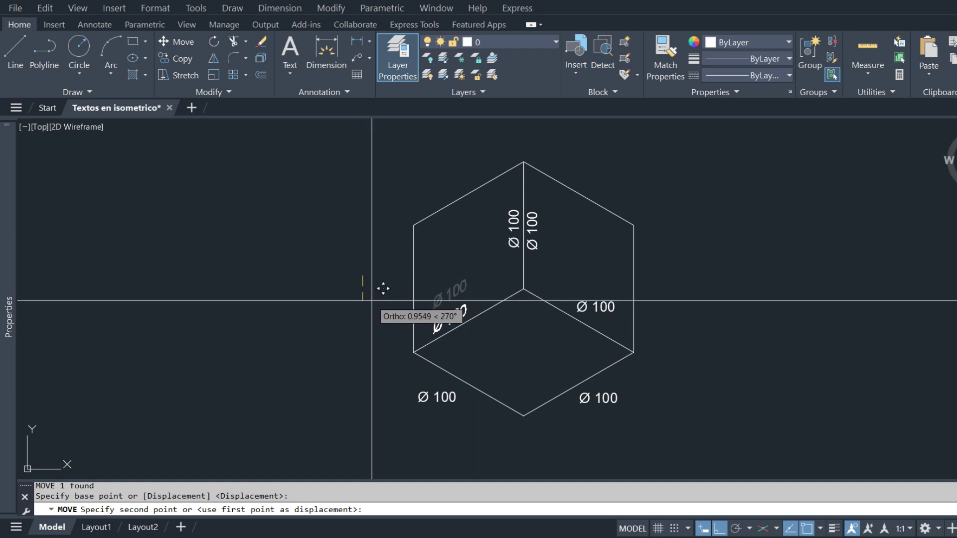
{"action": "left_click", "coordinate": [364, 301]}
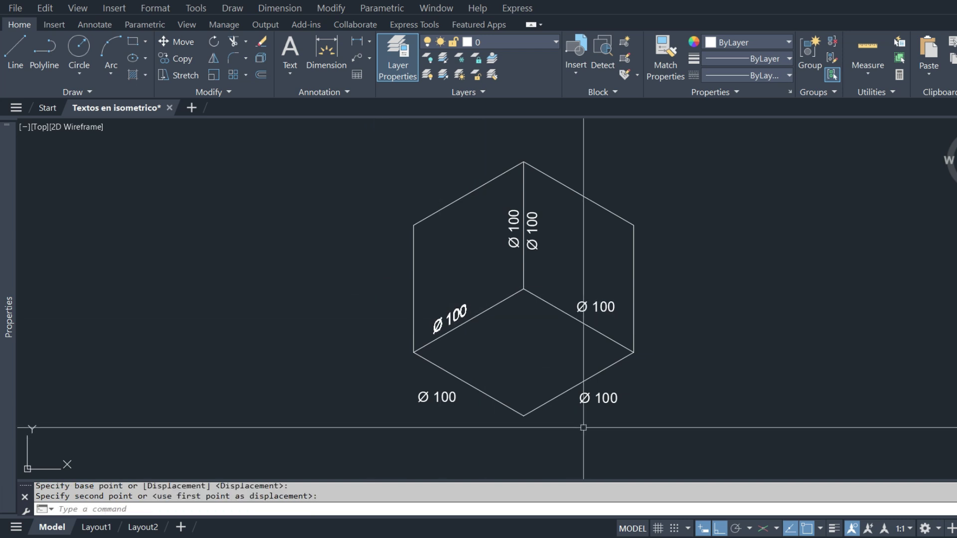
{"action": "left_click", "coordinate": [616, 306]}
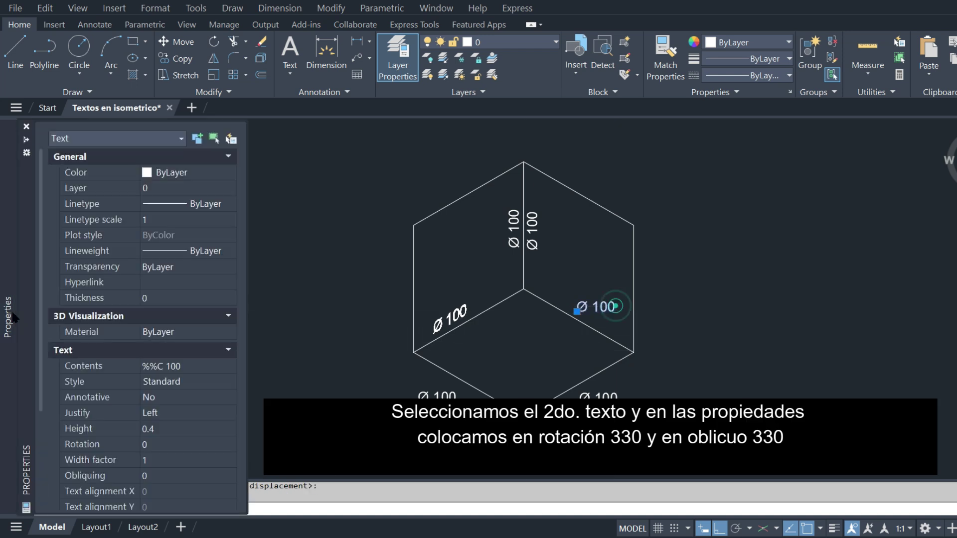
Give the right-face Ø 100 label rotation 330 and obliquing 330
{"action": "left_click", "coordinate": [154, 444]}
{"action": "type", "text": "330"}
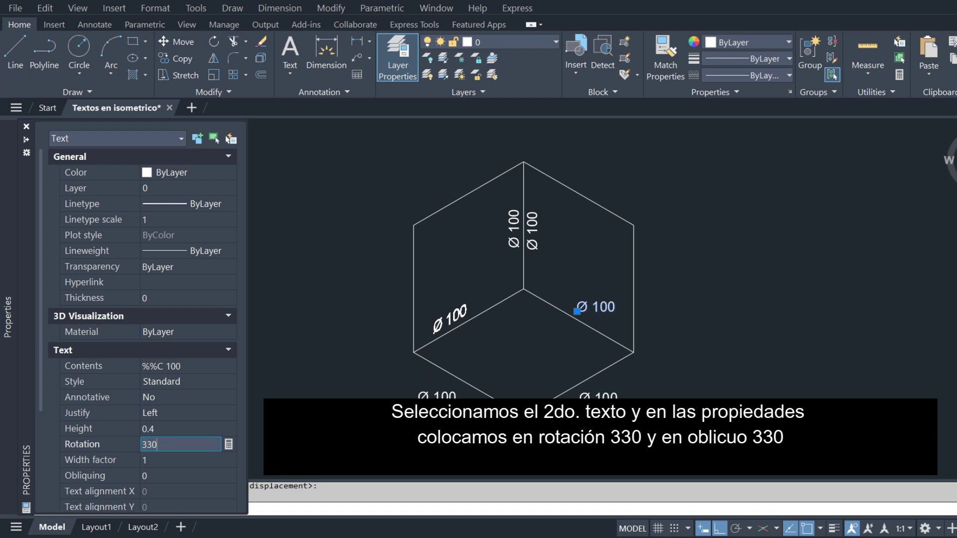
{"action": "key", "text": "Tab"}
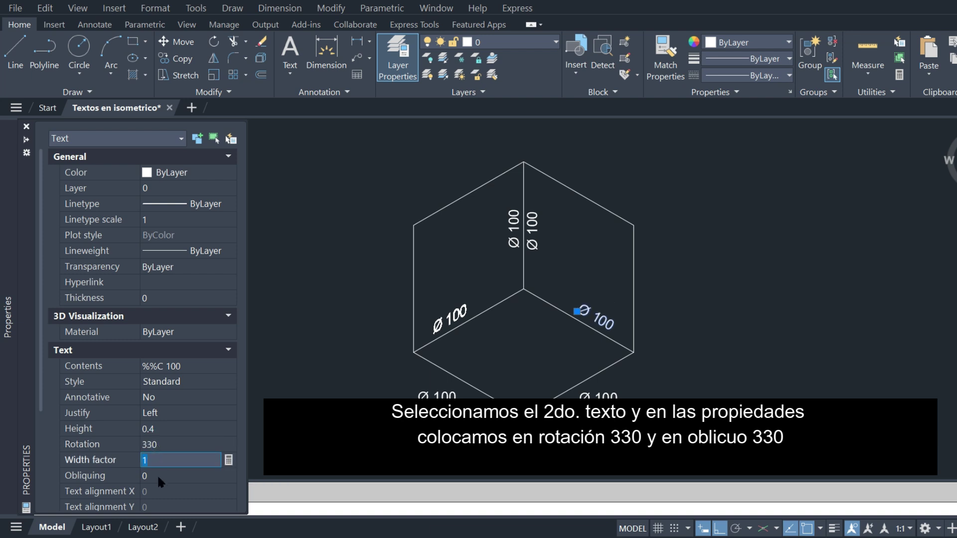
{"action": "left_click", "coordinate": [158, 476]}
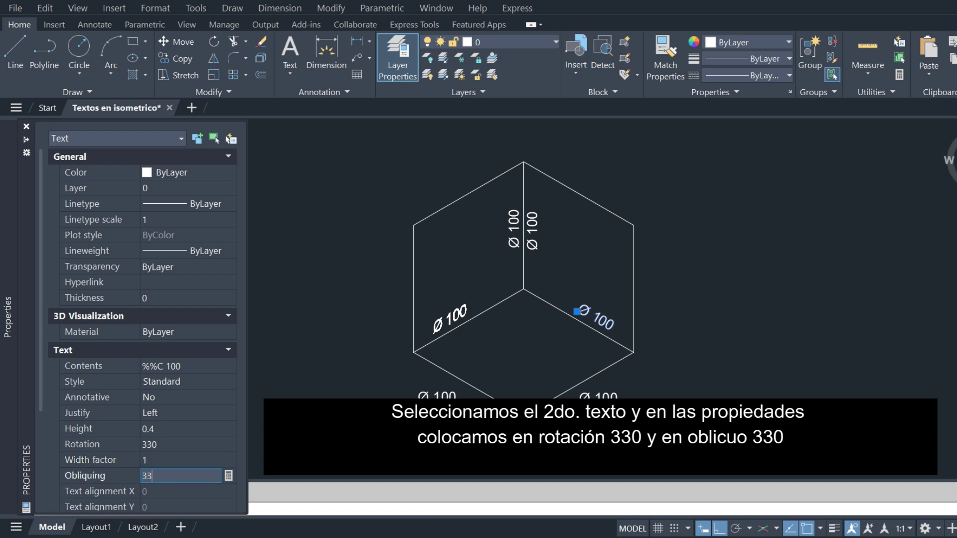
{"action": "type", "text": "0"}
{"action": "key", "text": "Tab"}
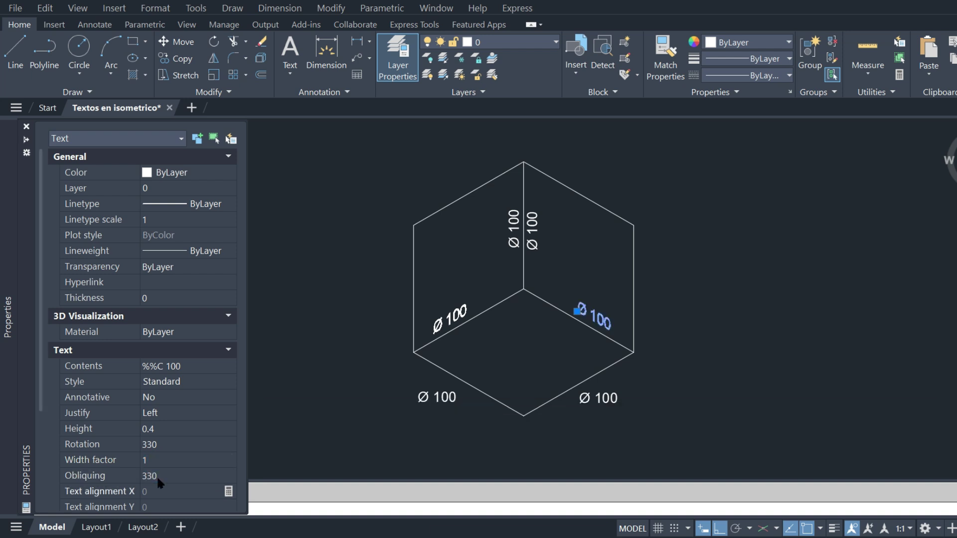
{"action": "key", "text": "Escape"}
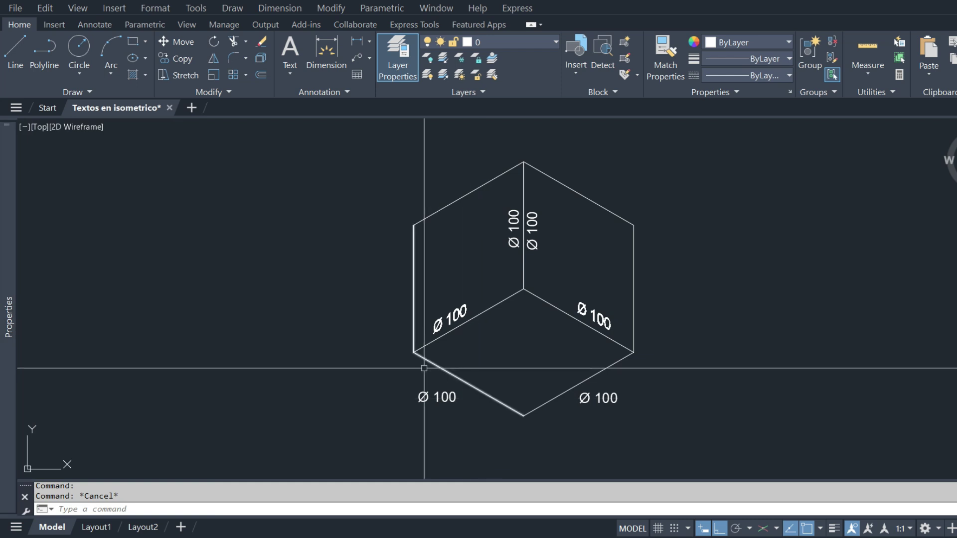
Give the bottom-left Ø 100 label rotation 330 and obliquing 30
{"action": "left_click", "coordinate": [441, 397]}
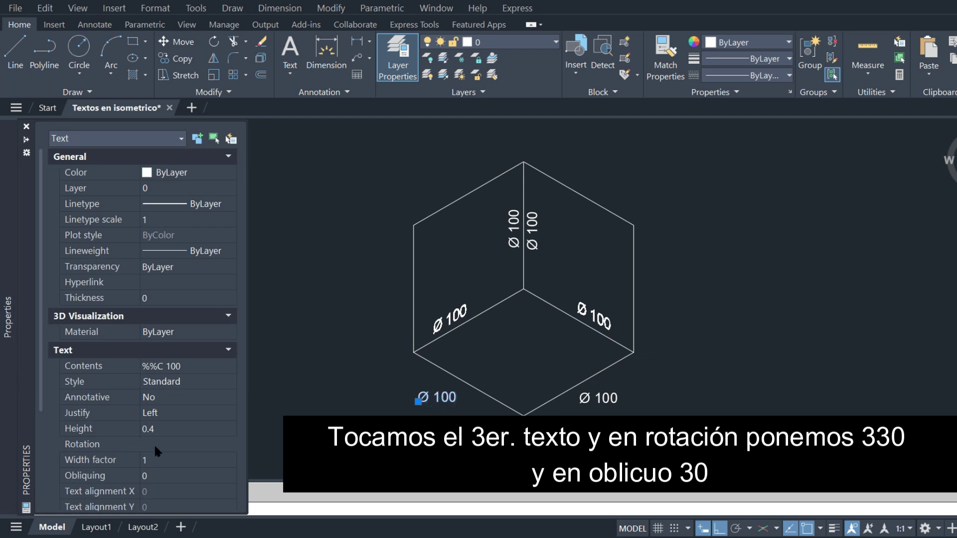
{"action": "left_click", "coordinate": [155, 446]}
{"action": "type", "text": "330"}
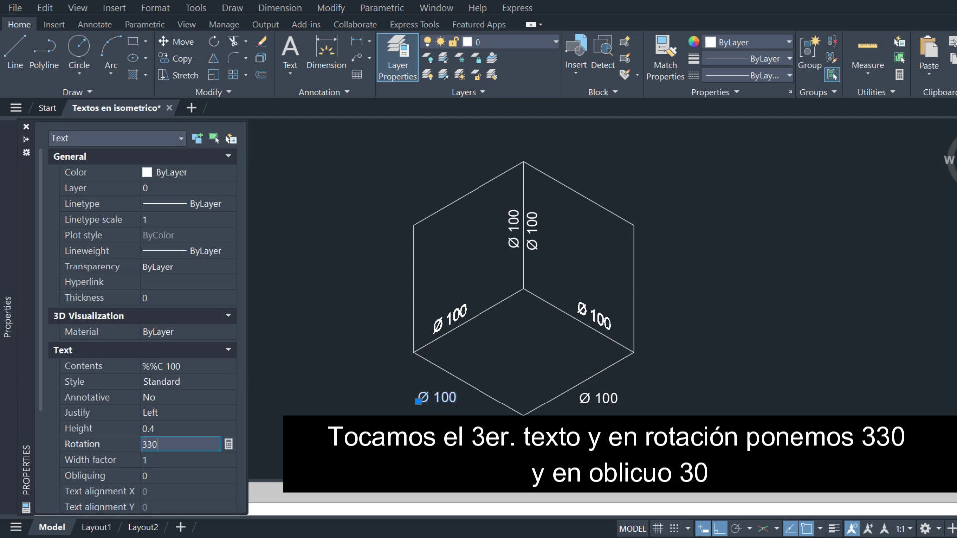
{"action": "key", "text": "Tab"}
{"action": "key", "text": "Tab"}
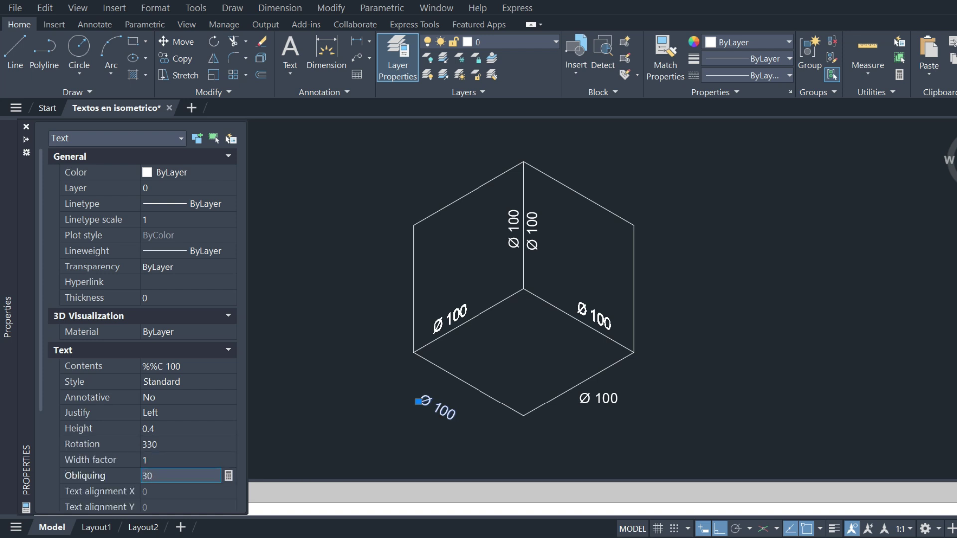
{"action": "key", "text": "Tab"}
{"action": "key", "text": "Escape"}
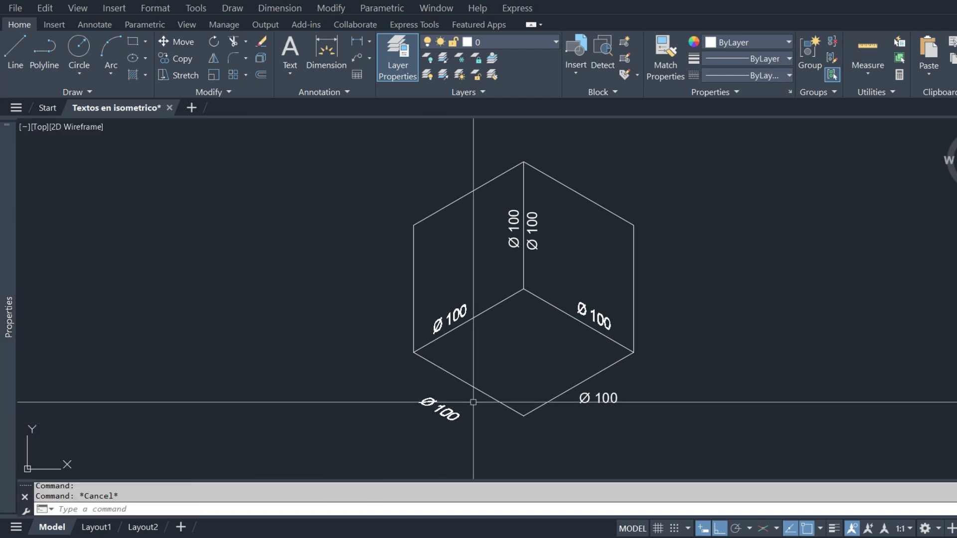
Select the bottom-right Ø 100 label and set rotation 30, obliquing 330 in Properties
{"action": "left_click", "coordinate": [600, 400]}
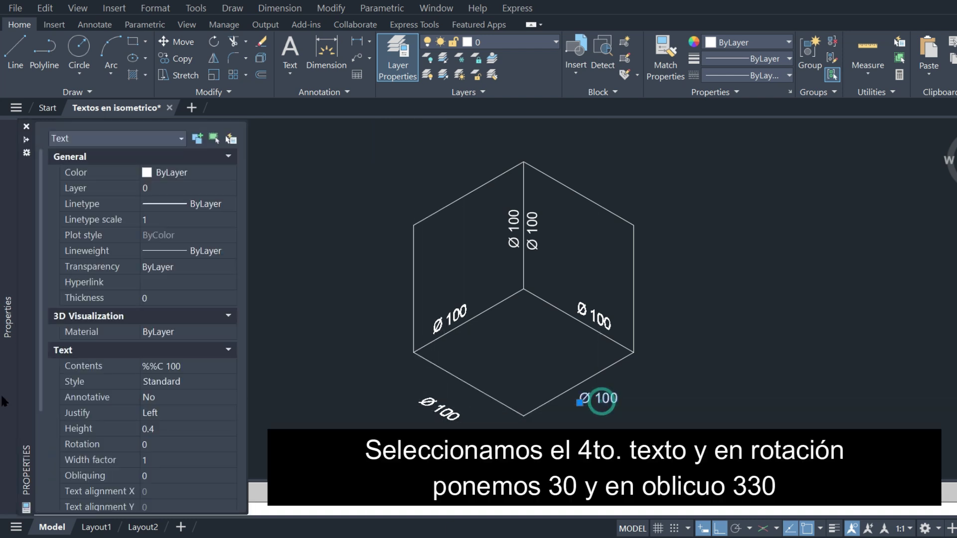
{"action": "left_click", "coordinate": [158, 442]}
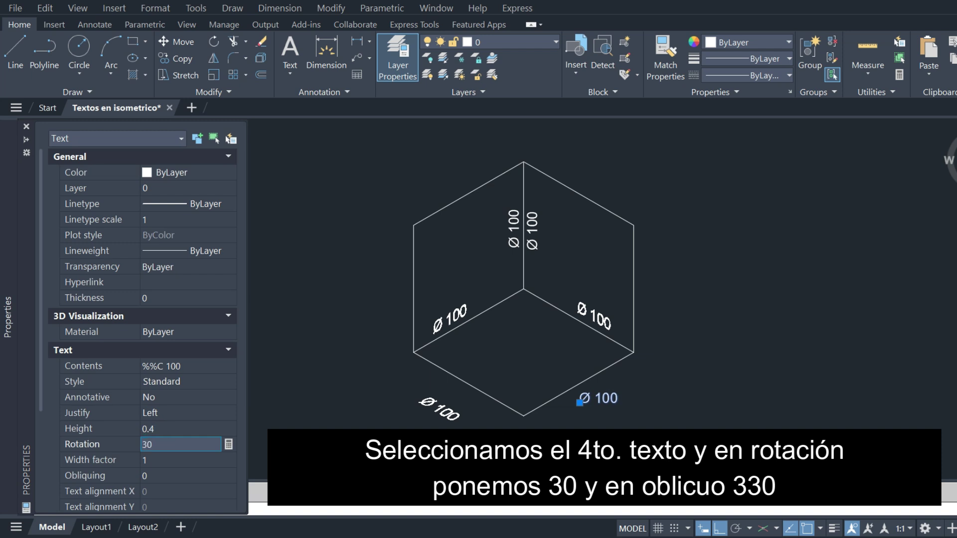
{"action": "key", "text": "Tab"}
{"action": "key", "text": "Tab"}
{"action": "type", "text": "330"}
{"action": "key", "text": "Tab"}
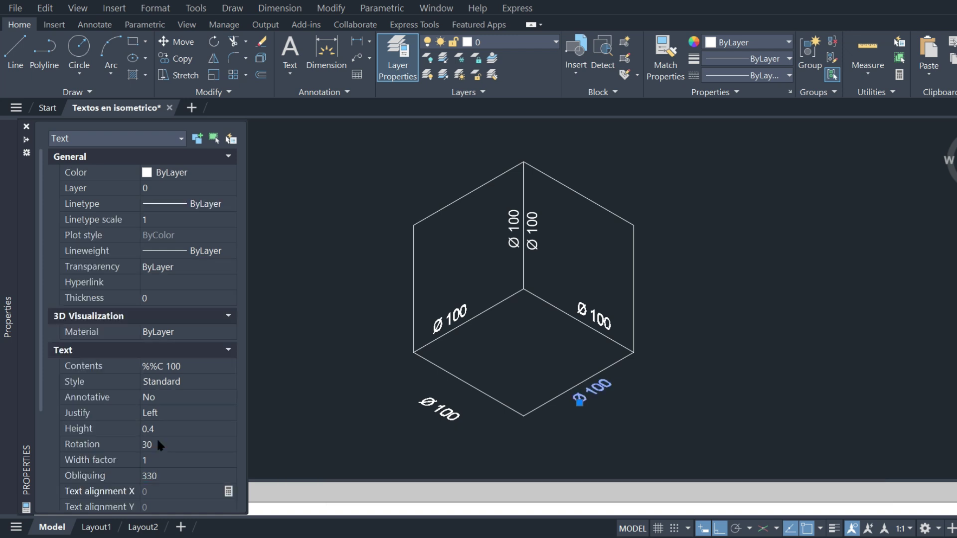
{"action": "key", "text": "Escape"}
{"action": "key", "text": "ctrl+1"}
{"action": "type", "text": "SNAP"}
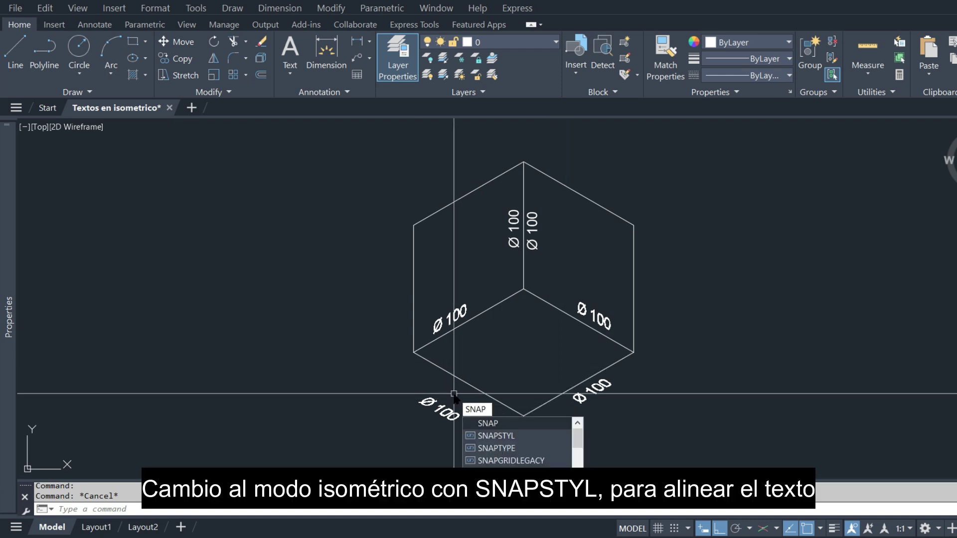
Set SNAPSTYL to 1 and move the lower-left Ø 100 label closer to its edge
{"action": "type", "text": "STYL"}
{"action": "key", "text": "Return"}
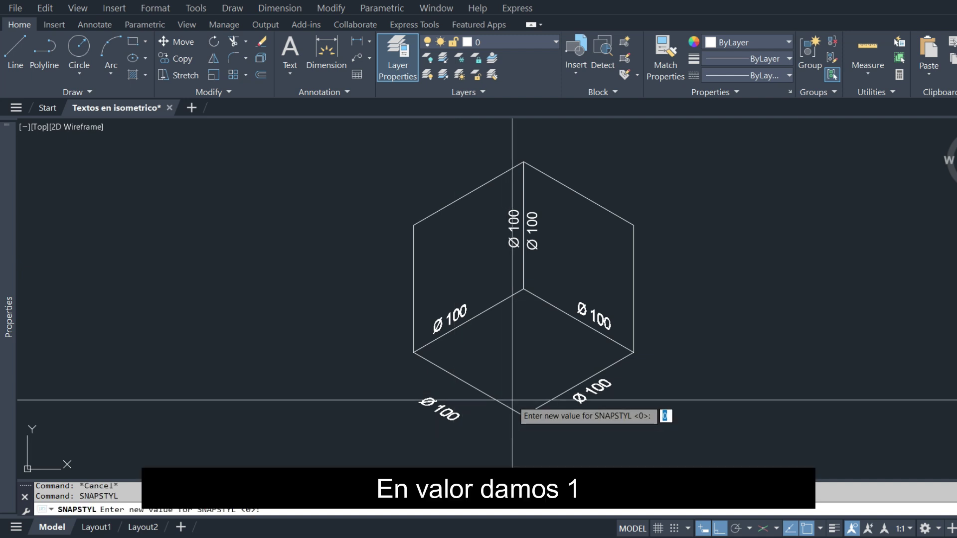
{"action": "type", "text": "1"}
{"action": "key", "text": "Return"}
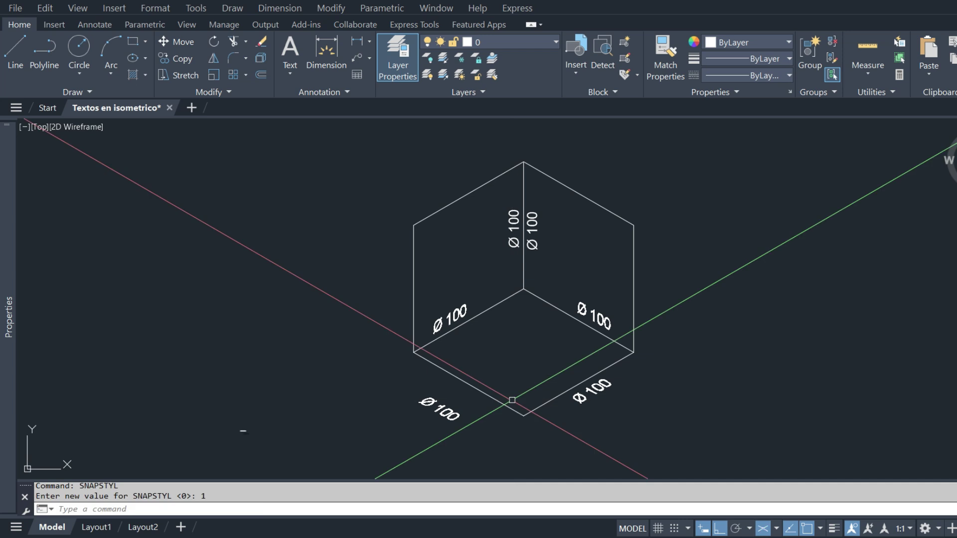
{"action": "type", "text": "m"}
{"action": "key", "text": "Return"}
{"action": "left_click", "coordinate": [439, 411]}
{"action": "key", "text": "Return"}
{"action": "left_click", "coordinate": [491, 364]}
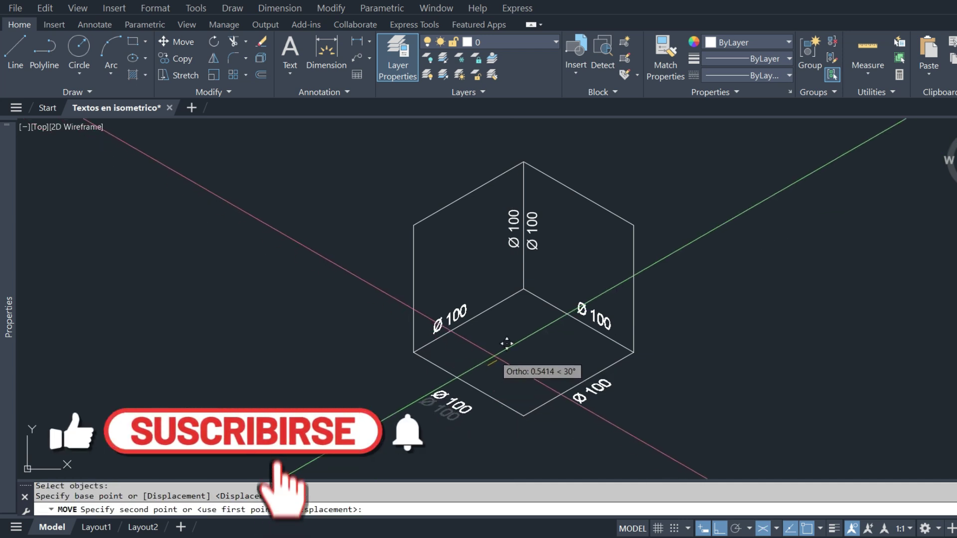
{"action": "left_click", "coordinate": [513, 336]}
Slide the top-left and top-right Ø 100 labels closer to their cube edges
{"action": "key", "text": "Return"}
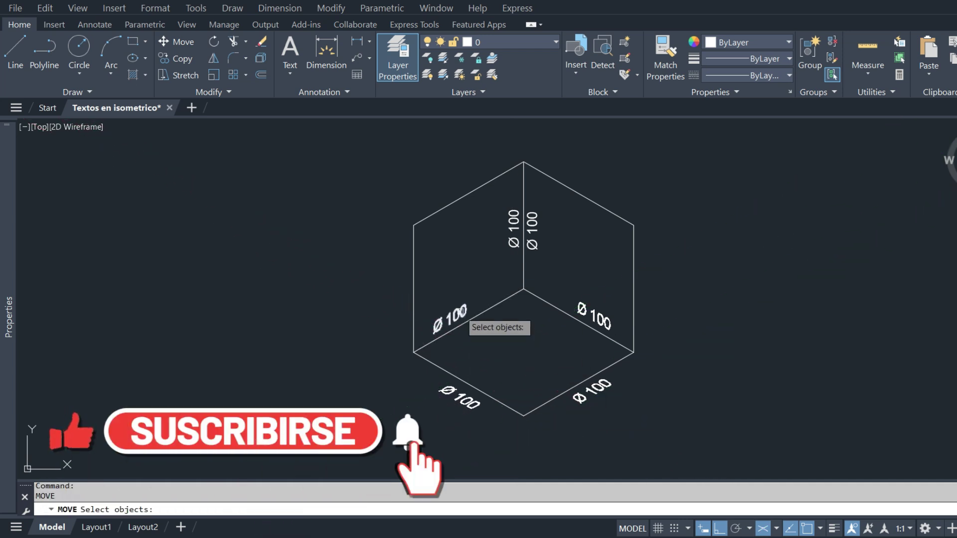
{"action": "left_click", "coordinate": [450, 319]}
{"action": "key", "text": "Return"}
{"action": "left_click", "coordinate": [501, 325]}
{"action": "left_click", "coordinate": [482, 387]}
{"action": "key", "text": "Return"}
{"action": "left_click", "coordinate": [601, 318]}
{"action": "key", "text": "Return"}
{"action": "left_click", "coordinate": [573, 344]}
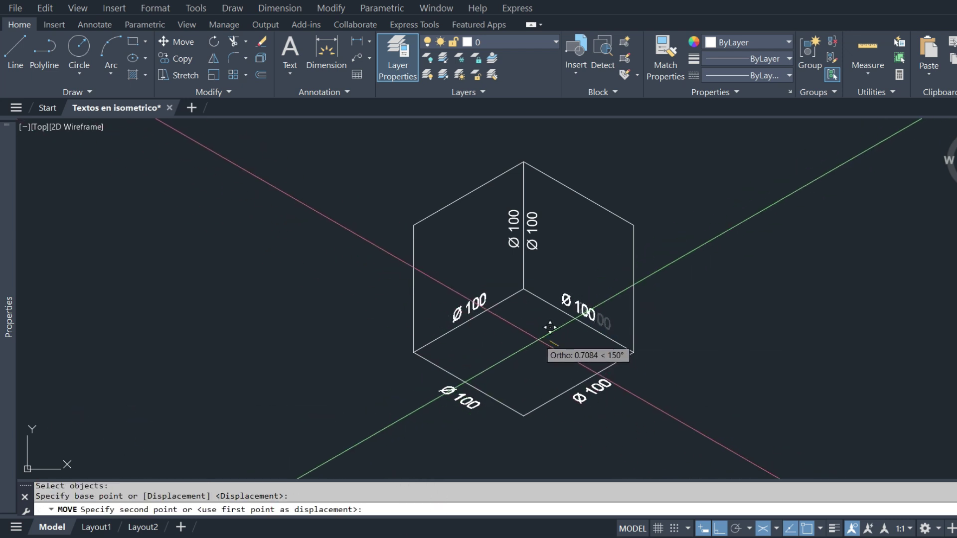
{"action": "left_click", "coordinate": [550, 327]}
{"action": "key", "text": "Return"}
{"action": "key", "text": "Escape"}
{"action": "key", "text": "Escape"}
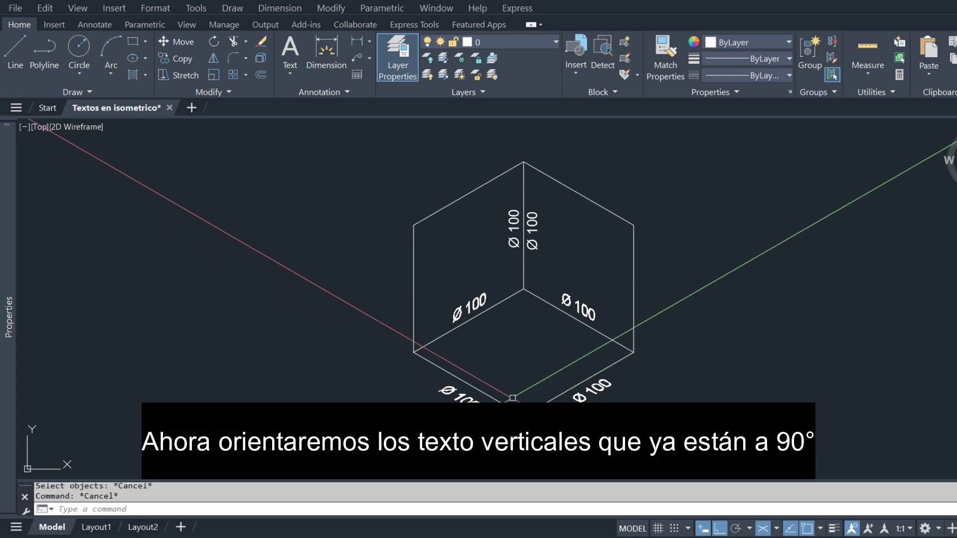
Oblique the left vertical Ø 100 label to 330° in Properties
{"action": "left_click", "coordinate": [518, 247]}
{"action": "left_click", "coordinate": [532, 232]}
{"action": "key", "text": "Escape"}
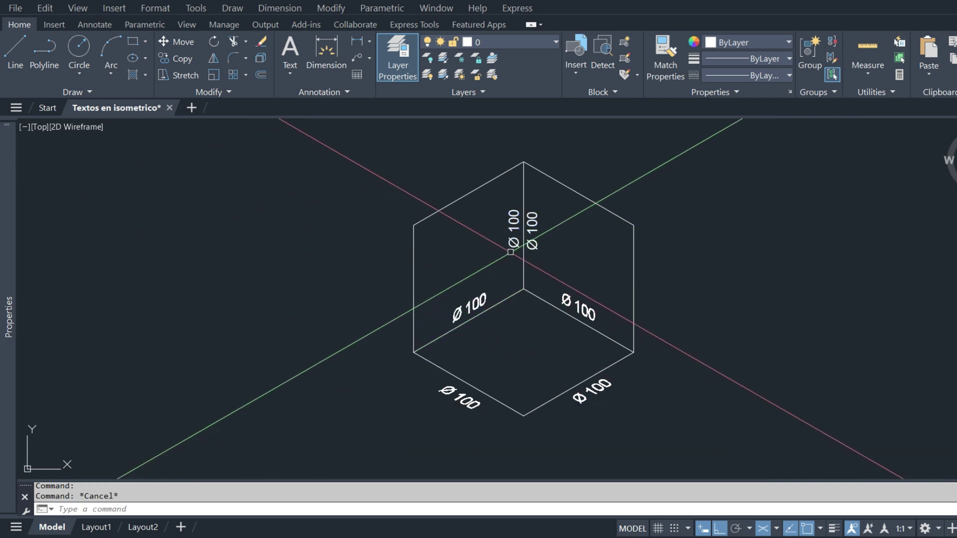
{"action": "left_click", "coordinate": [514, 218]}
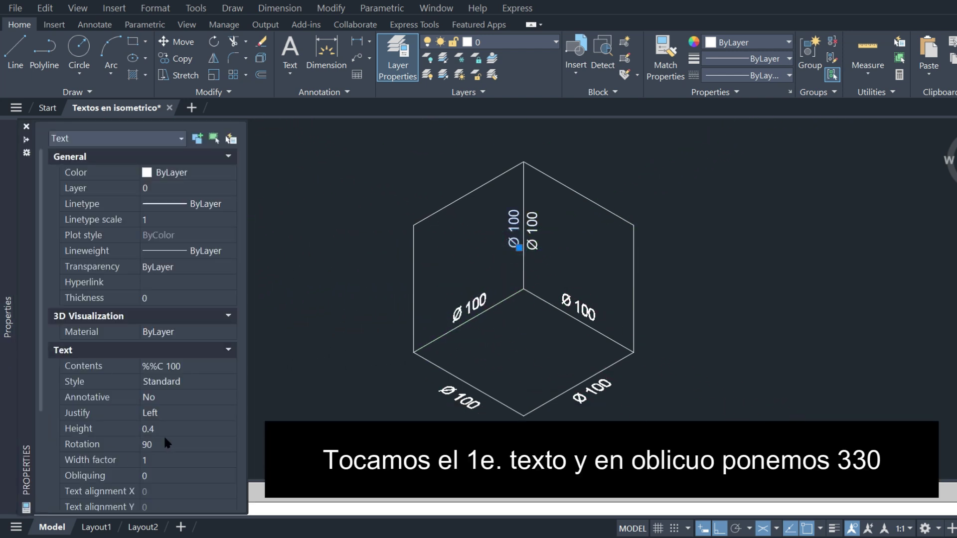
{"action": "left_click", "coordinate": [166, 440]}
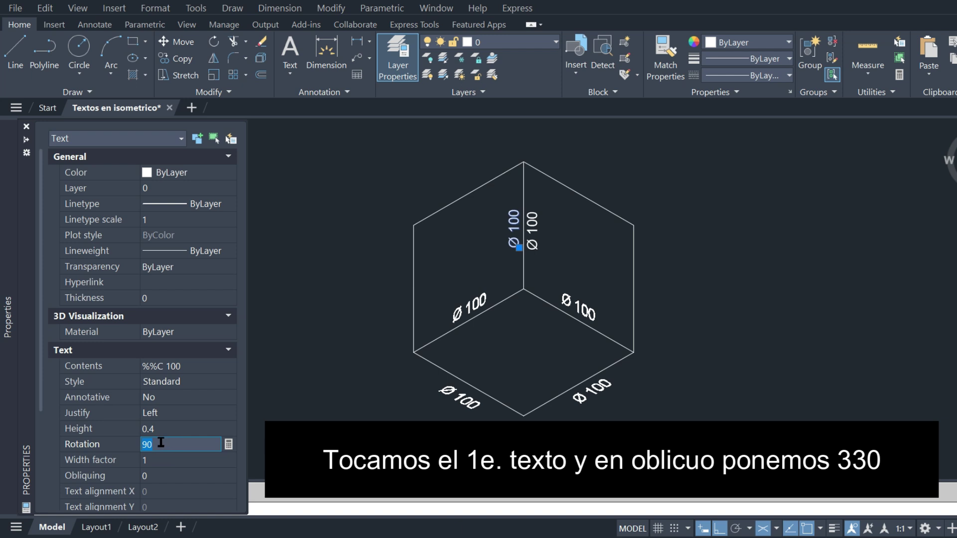
{"action": "left_click", "coordinate": [158, 475]}
{"action": "type", "text": "330"}
{"action": "key", "text": "Return"}
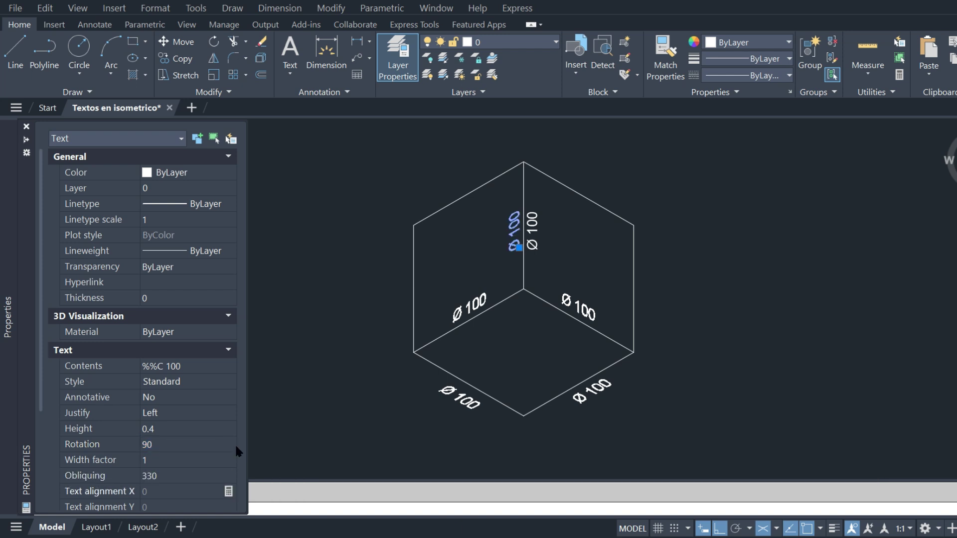
{"action": "key", "text": "Escape"}
{"action": "key", "text": "ctrl+1"}
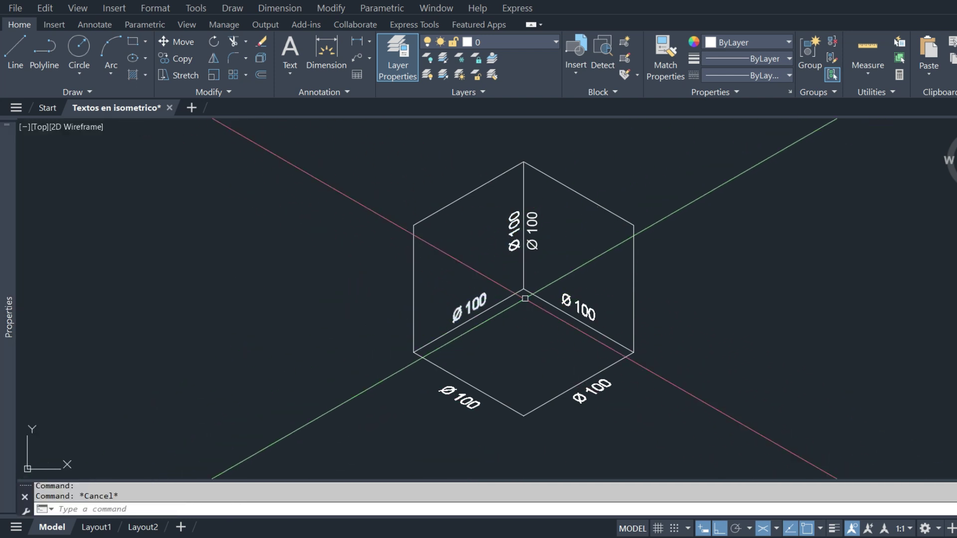
Oblique the right vertical Ø 100 label to 30° in Properties
{"action": "left_click", "coordinate": [534, 238]}
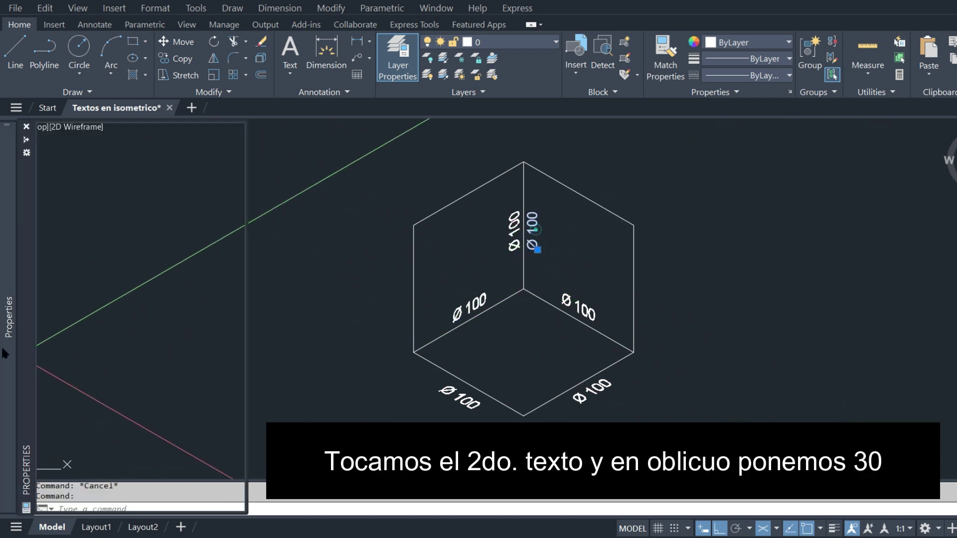
{"action": "key", "text": "ctrl+1"}
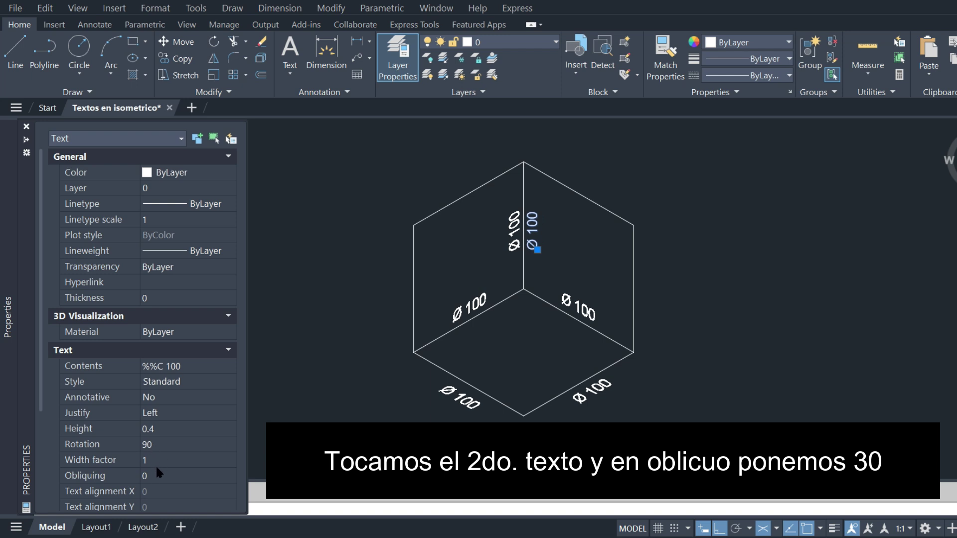
{"action": "left_click", "coordinate": [155, 471]}
{"action": "type", "text": "30"}
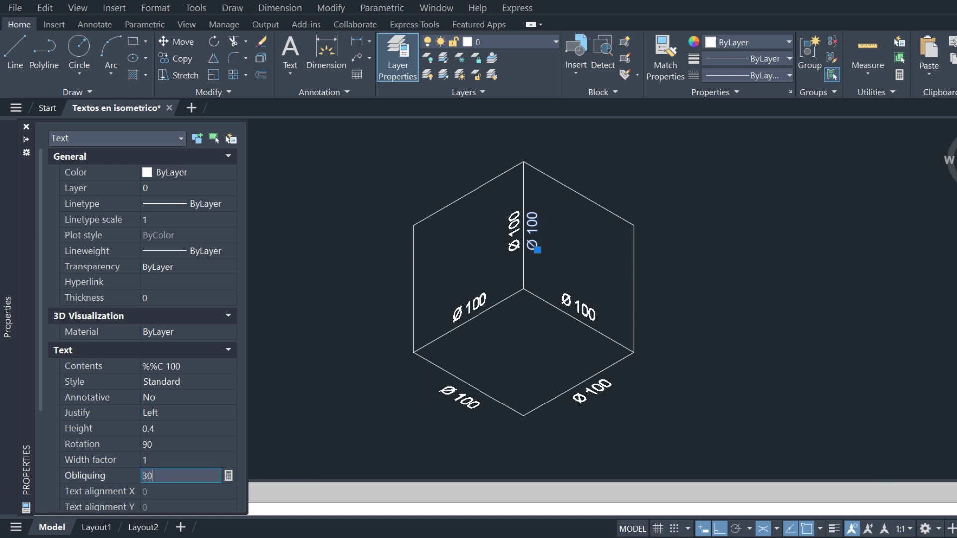
{"action": "key", "text": "Tab"}
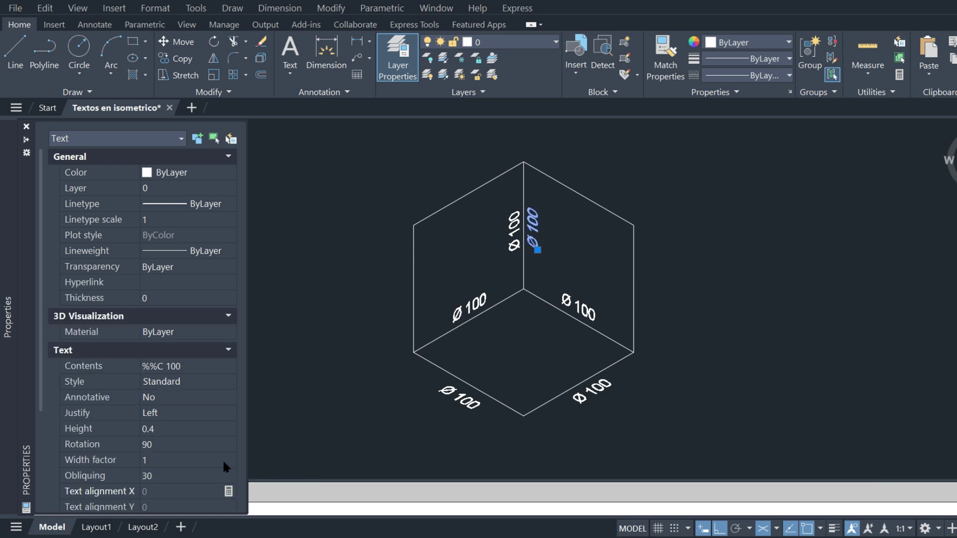
{"action": "key", "text": "Escape"}
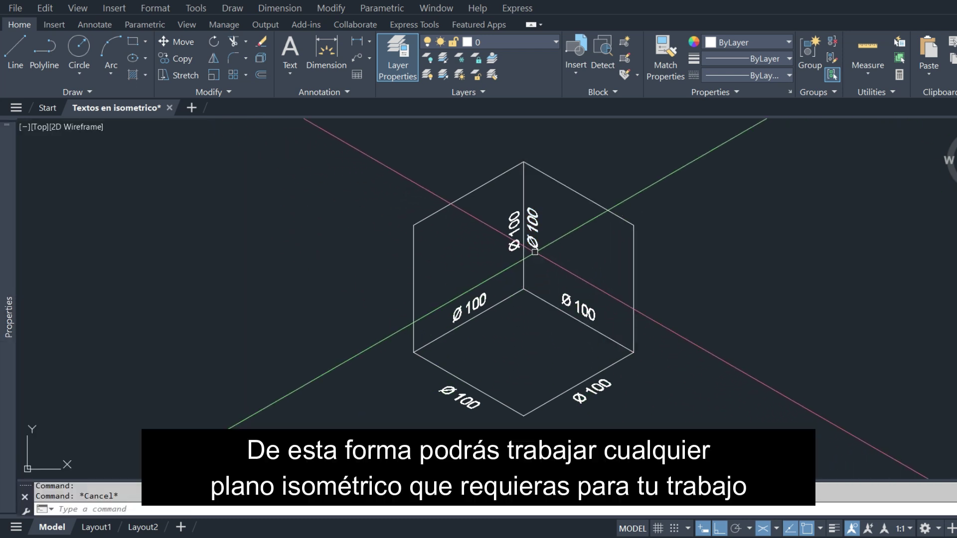
Copy the right vertical Ø 100 label onto the cube's right outer edge
{"action": "type", "text": "co"}
{"action": "key", "text": "Return"}
{"action": "left_click", "coordinate": [533, 247]}
{"action": "key", "text": "Return"}
{"action": "left_click", "coordinate": [692, 167]}
{"action": "left_click", "coordinate": [767, 219]}
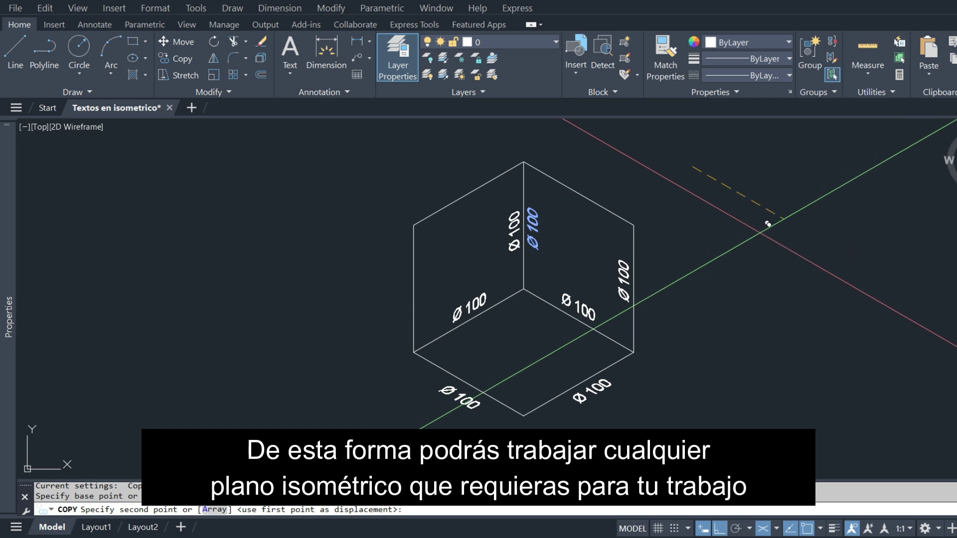
{"action": "key", "text": "Escape"}
Copy the left vertical Ø 100 label onto the cube's left outer edge
{"action": "key", "text": "Return"}
{"action": "left_click", "coordinate": [513, 230]}
{"action": "key", "text": "Return"}
{"action": "left_click", "coordinate": [368, 270]}
{"action": "left_click", "coordinate": [277, 325]}
{"action": "key", "text": "Escape"}
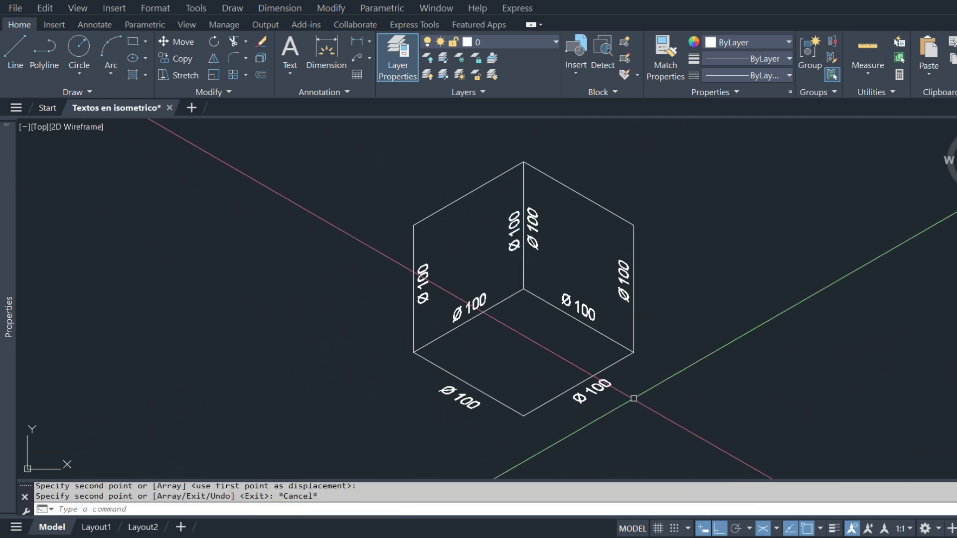